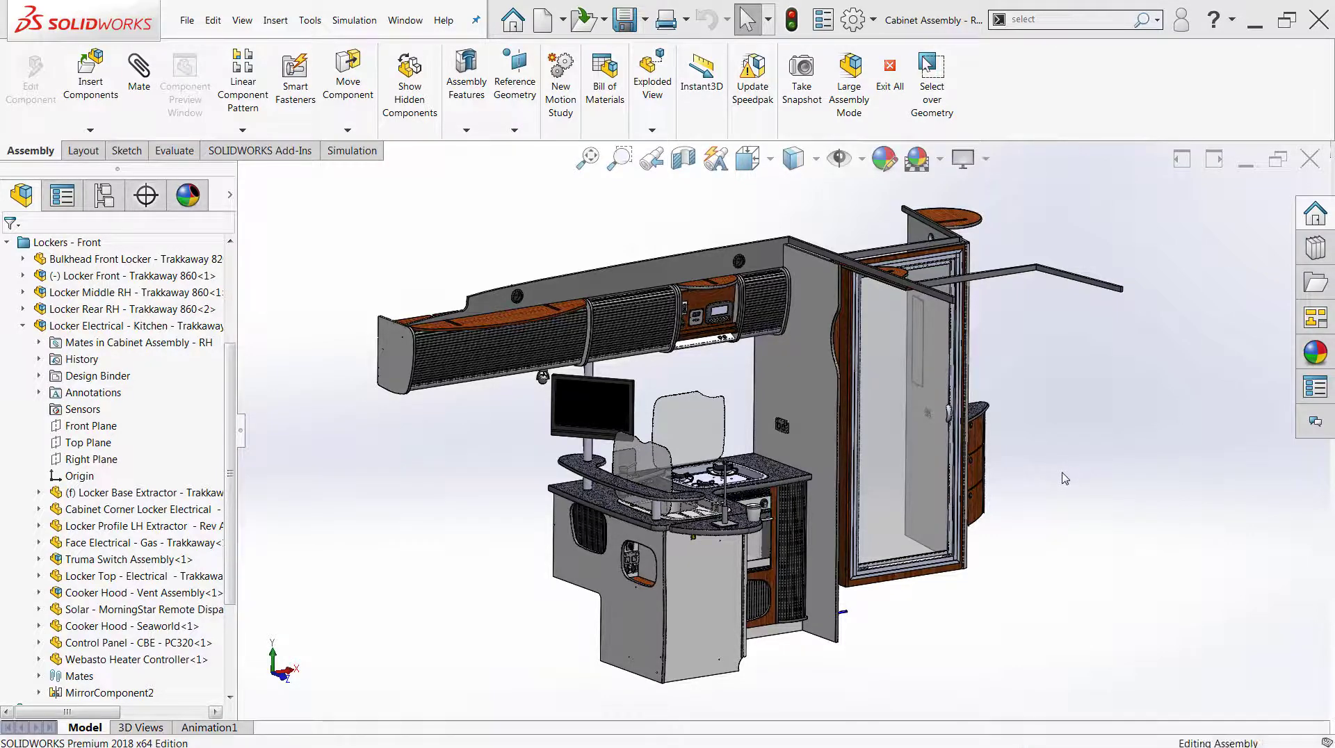
# Orbit the cabinet assembly to show the front and right side, and trial box-selecting its parts
pyautogui.moveTo(1064, 473)
pyautogui.mouseDown(button='middle')
pyautogui.moveTo(1093, 470)
pyautogui.moveTo(1058, 468)
pyautogui.mouseUp(button='middle')
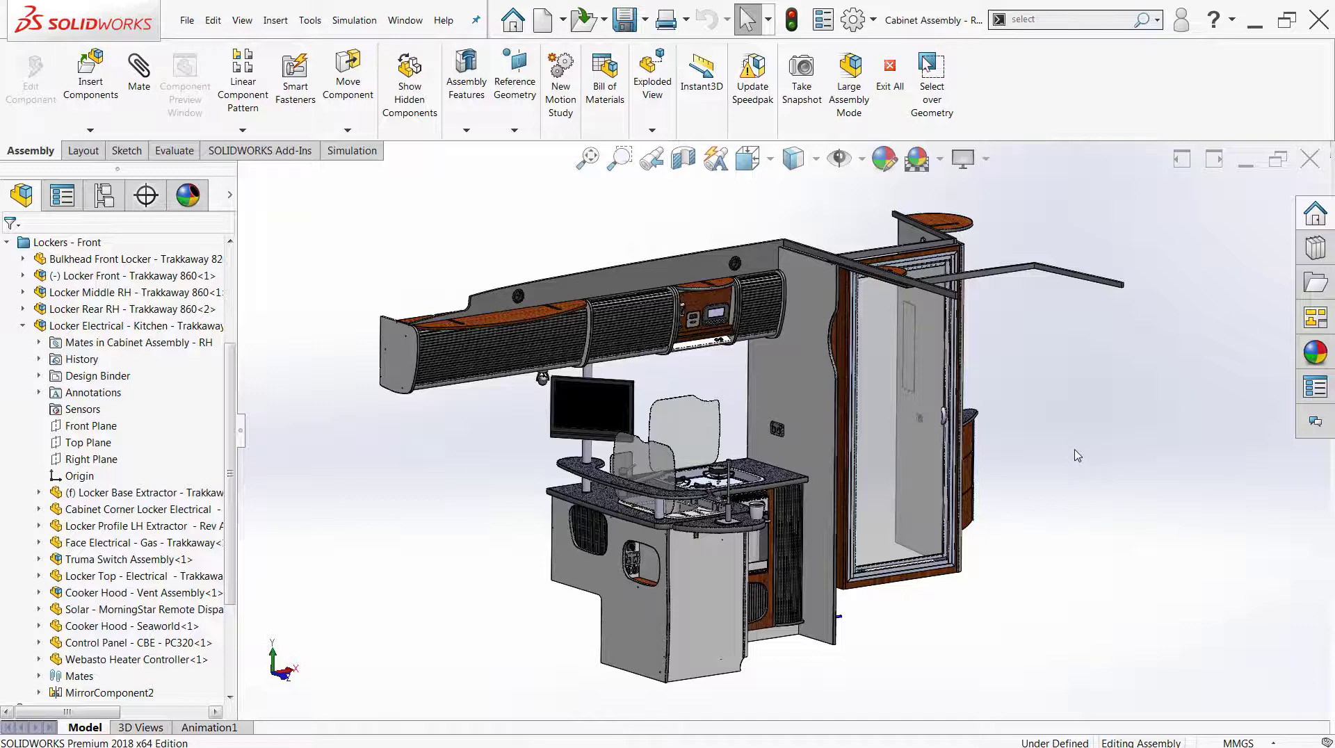
pyautogui.moveTo(1077, 455)
pyautogui.mouseDown(button='middle')
pyautogui.moveTo(1047, 421)
pyautogui.moveTo(1069, 462)
pyautogui.mouseUp(button='middle')
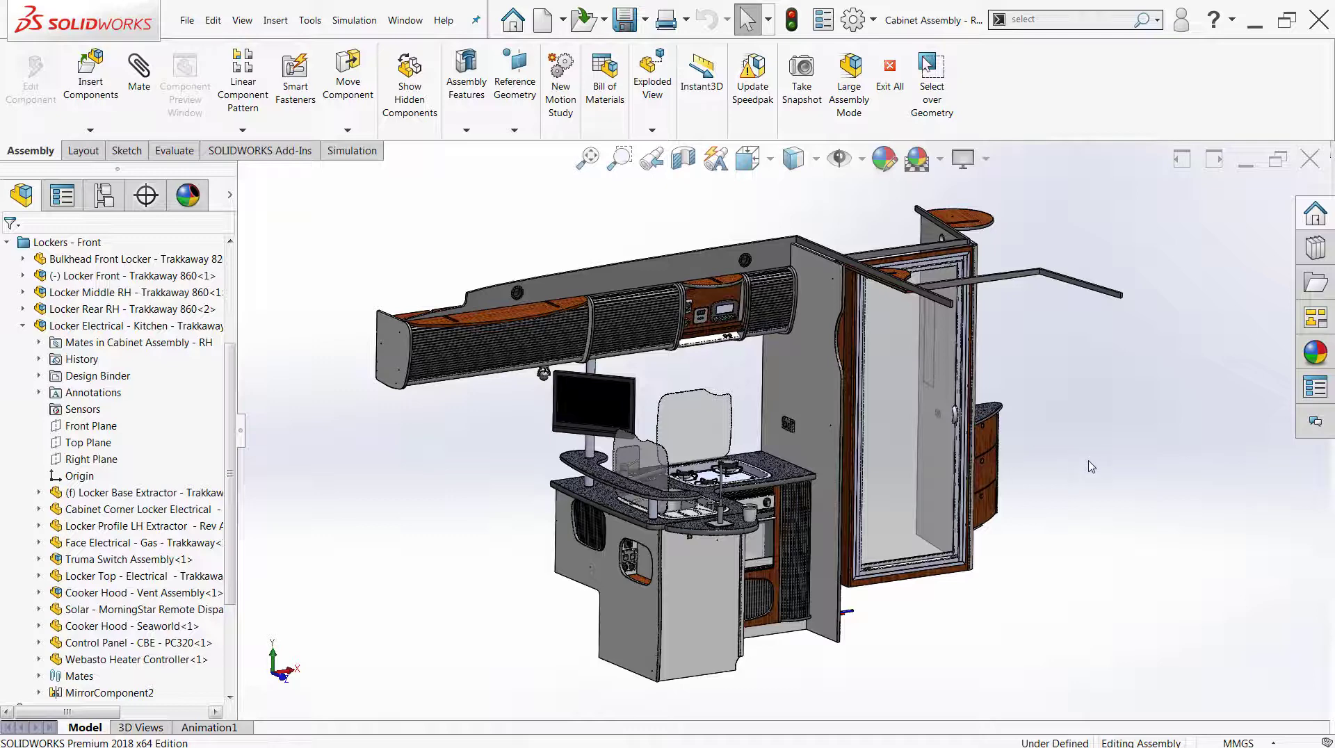
pyautogui.moveTo(1066, 397); pyautogui.dragTo(1218, 589)
pyautogui.moveTo(1044, 358); pyautogui.dragTo(1221, 577)
pyautogui.moveTo(1103, 489); pyautogui.dragTo(1085, 473, button='middle')
# Switch to the saved Instruments (2) view and select the Face Electrical panel face
pyautogui.press('space')
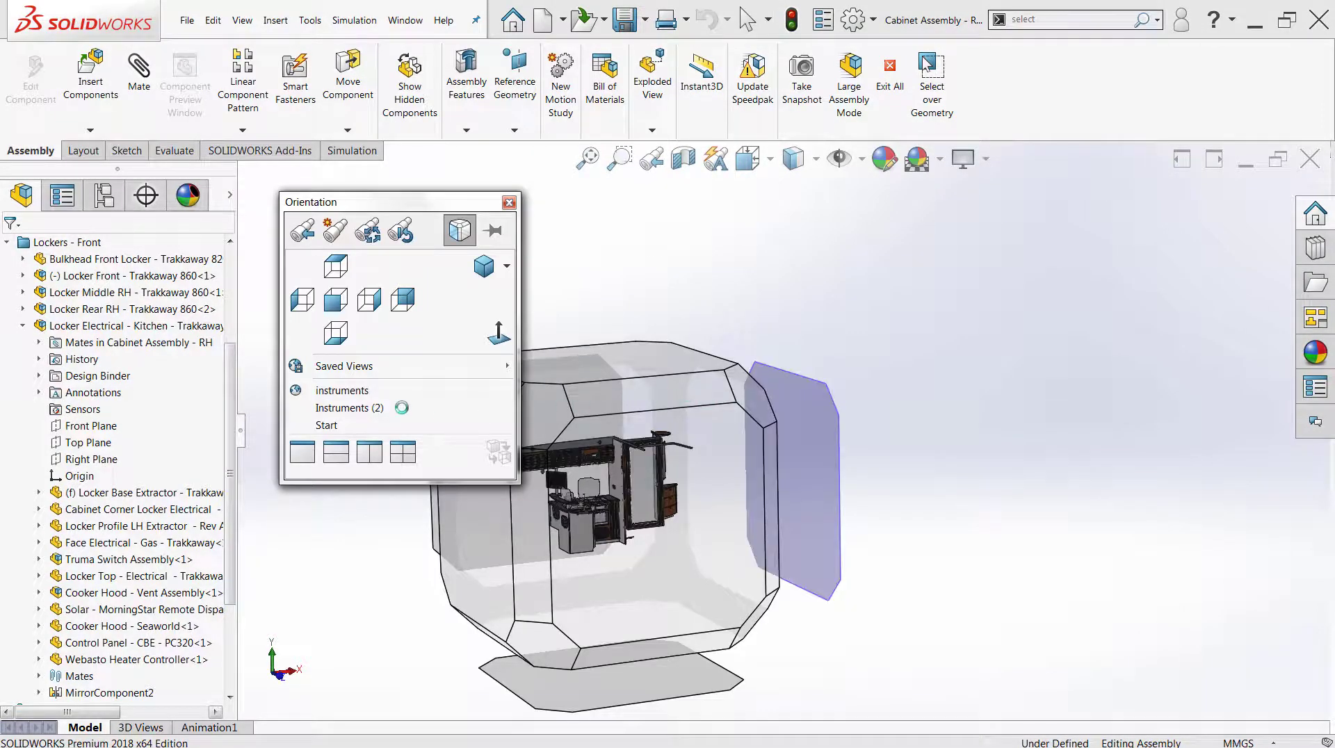
pyautogui.click(362, 407)
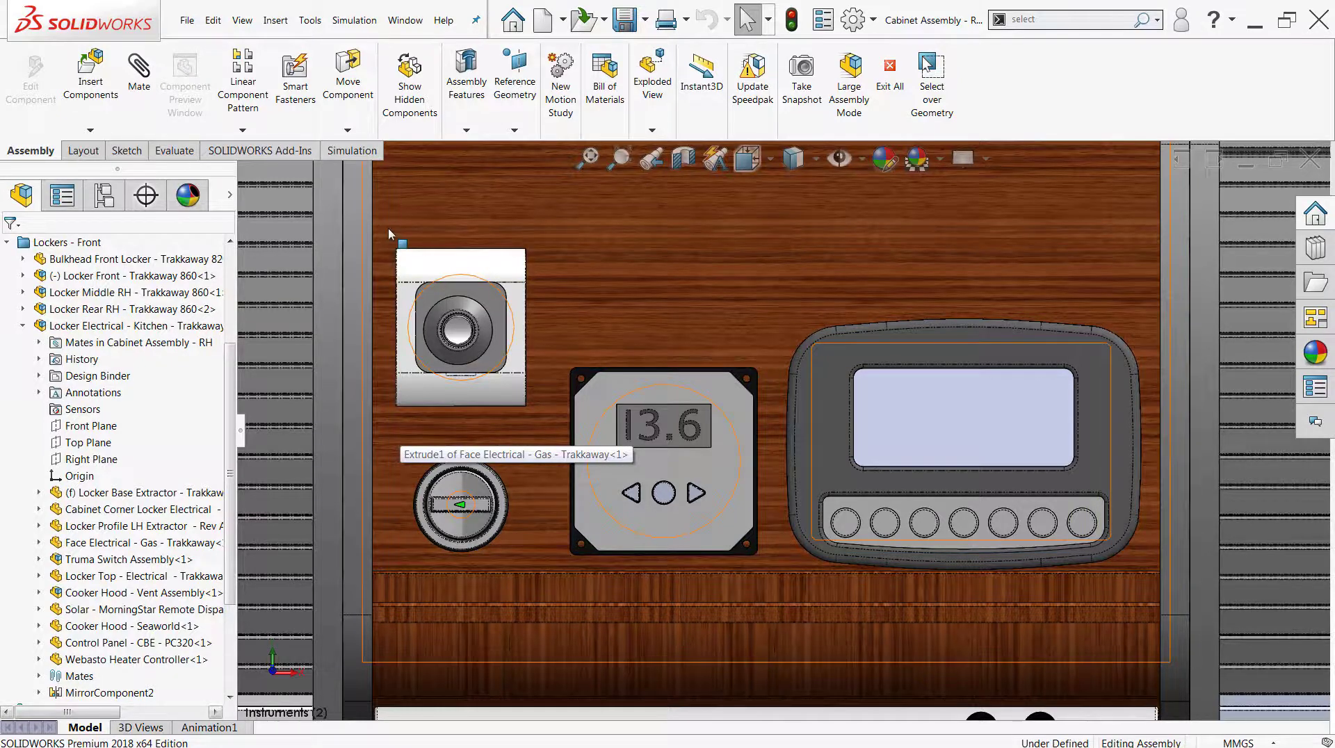
pyautogui.click(424, 282)
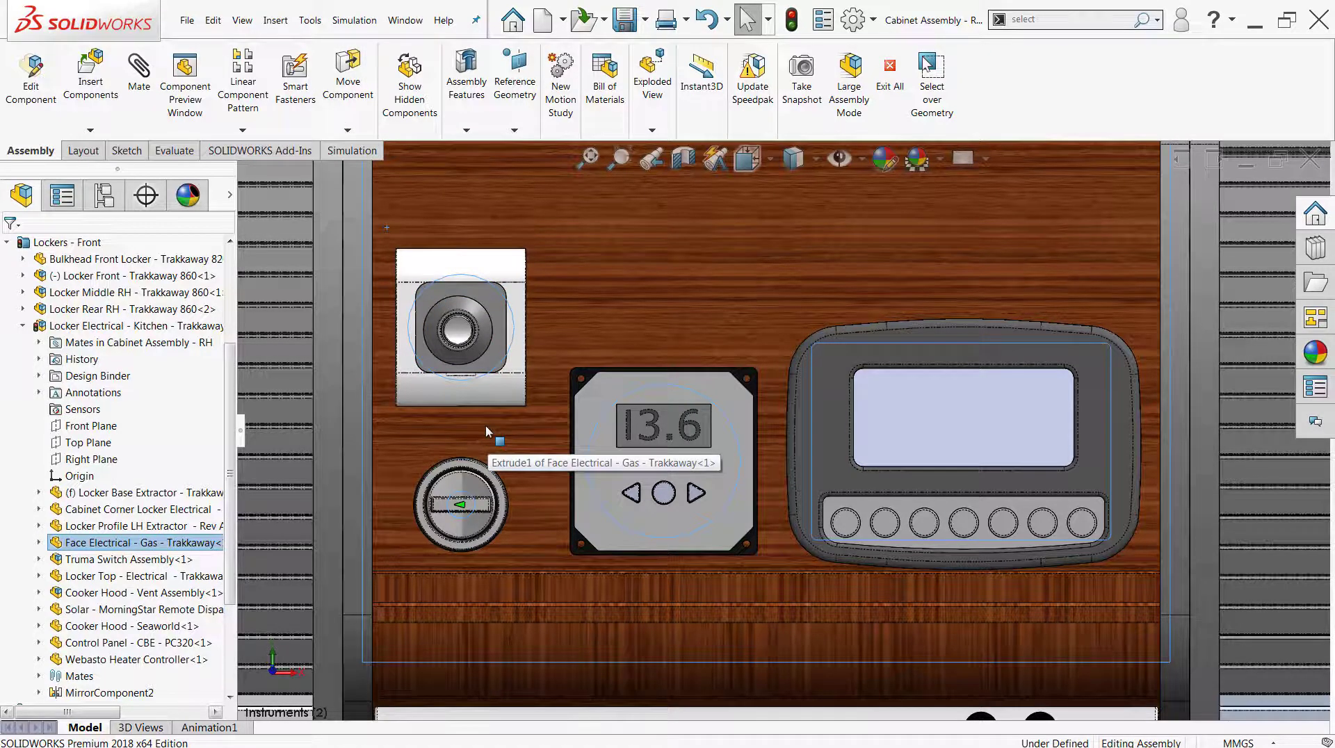
pyautogui.click(632, 319)
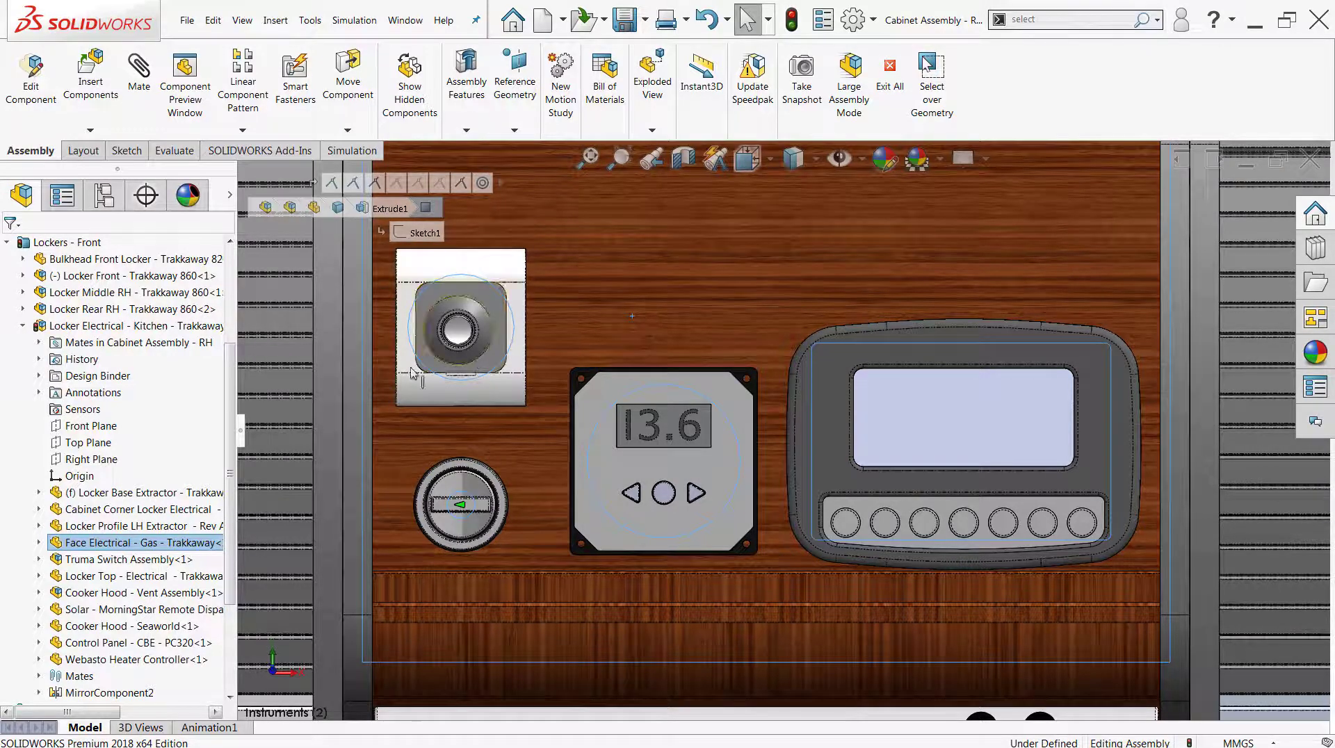
# Select the Locker Rear RH, Face Electrical - Gas and Cooker Hood - Vent Assembly components in the tree
pyautogui.click(115, 309)
pyautogui.click(122, 543)
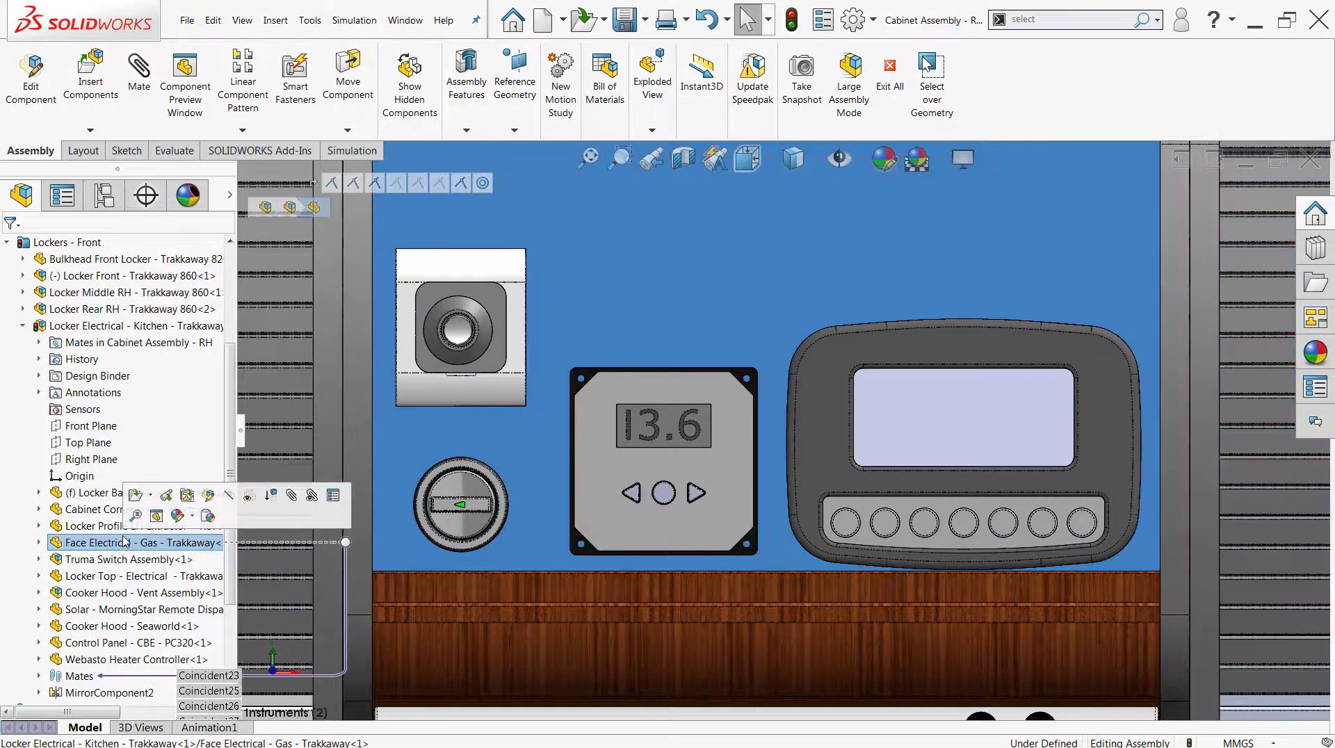
pyautogui.click(125, 593)
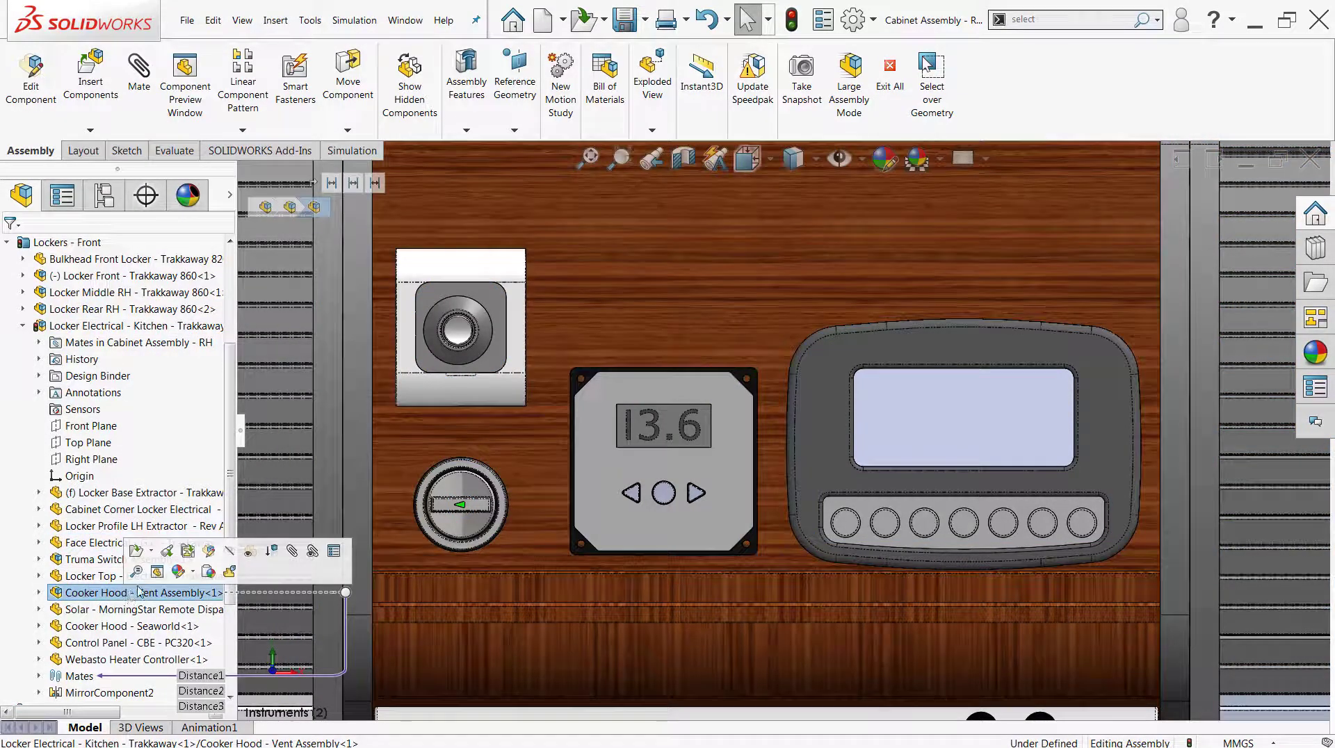
# Zoom in and box-select around the switch plate below the white strip
pyautogui.scroll(3, 677, 257)
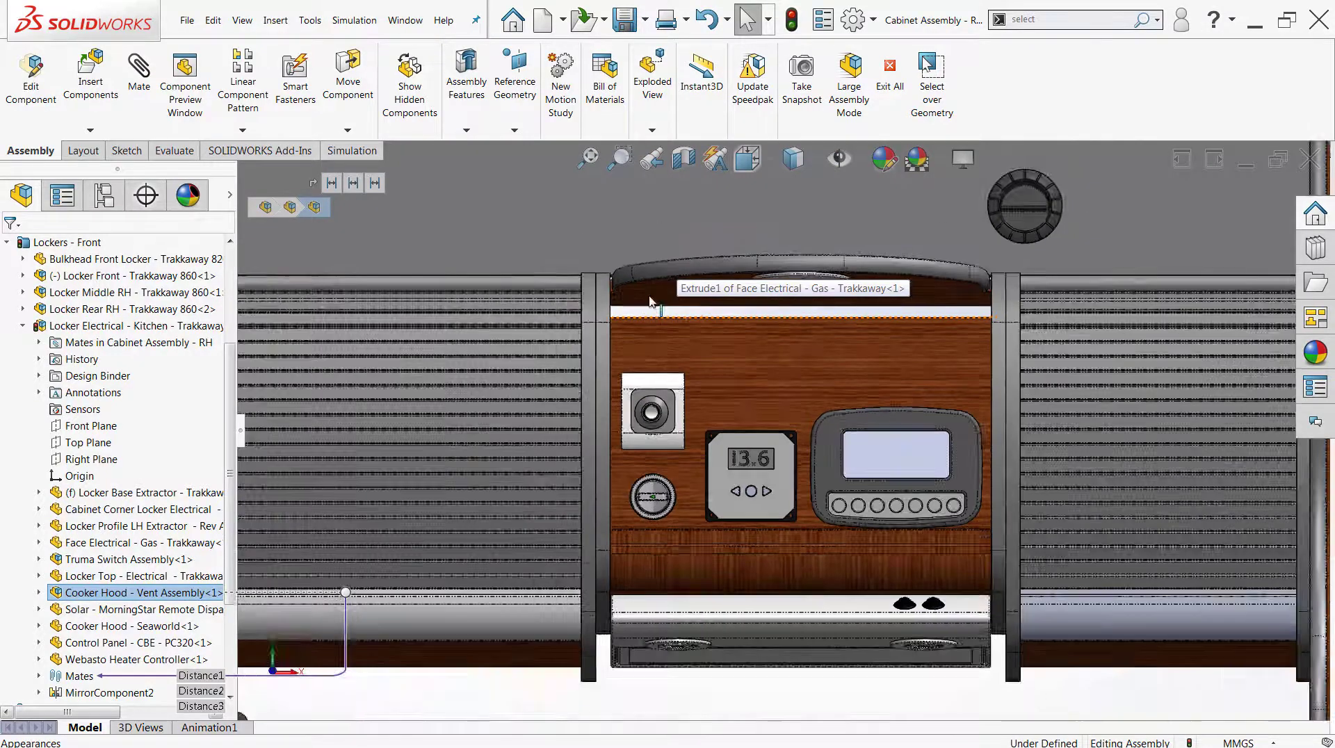
pyautogui.scroll(-3, 651, 301)
pyautogui.moveTo(616, 330); pyautogui.dragTo(661, 405)
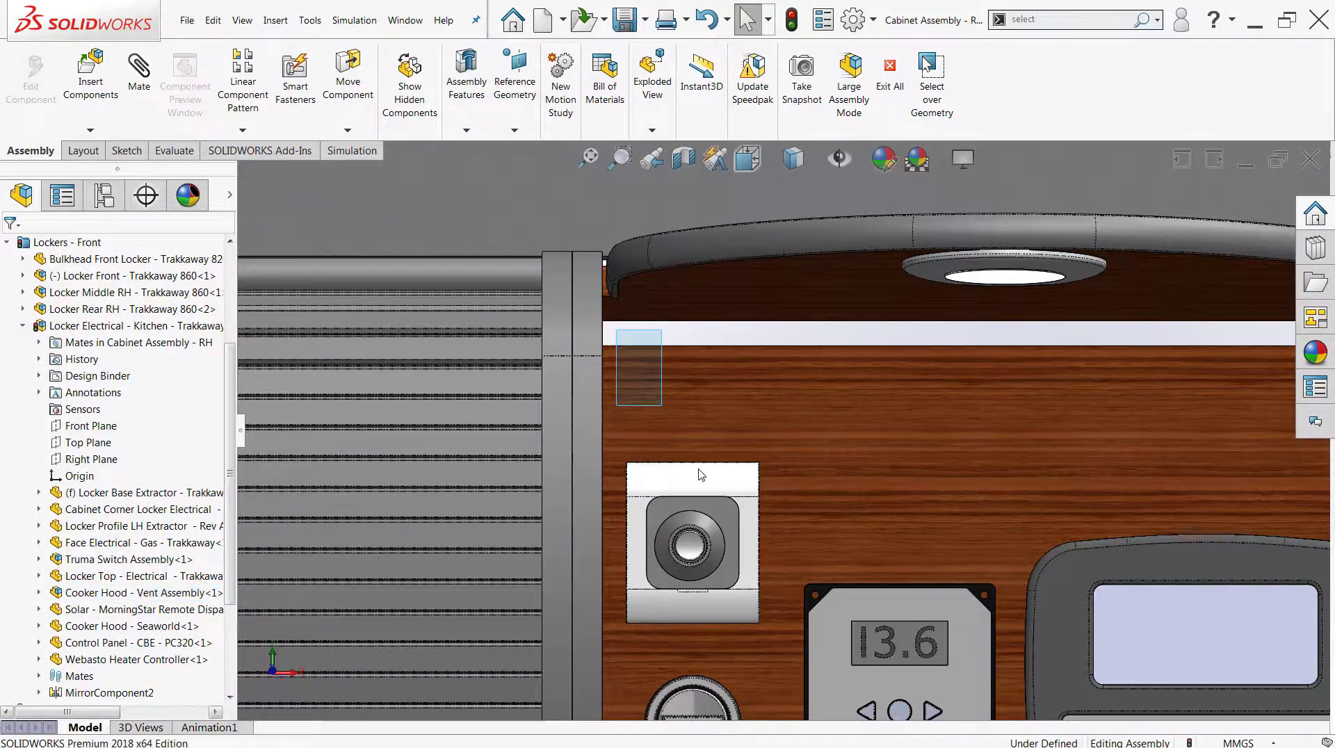
pyautogui.moveTo(701, 475); pyautogui.dragTo(831, 397)
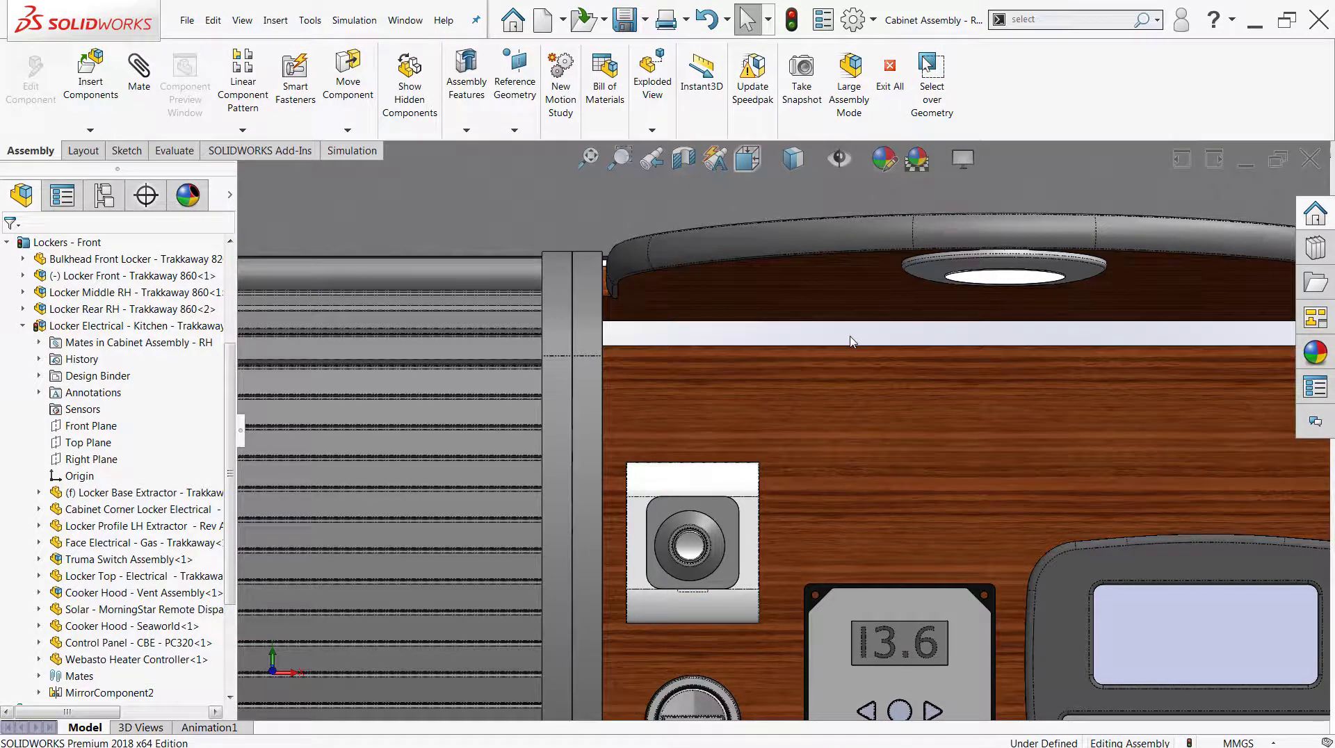
# Jump back to the saved Instruments (2) view and choose Select over Geometry from the toolbar's Select dropdown
pyautogui.press('space')
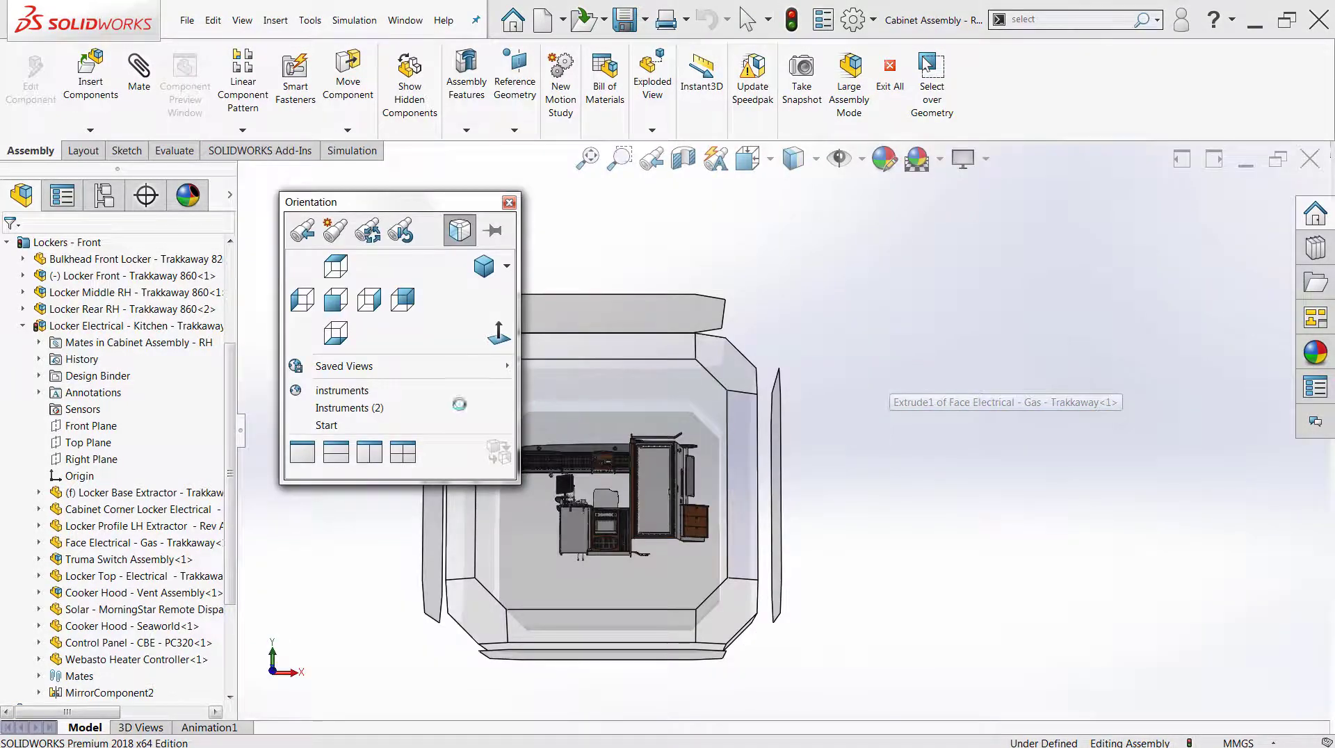
pyautogui.click(372, 409)
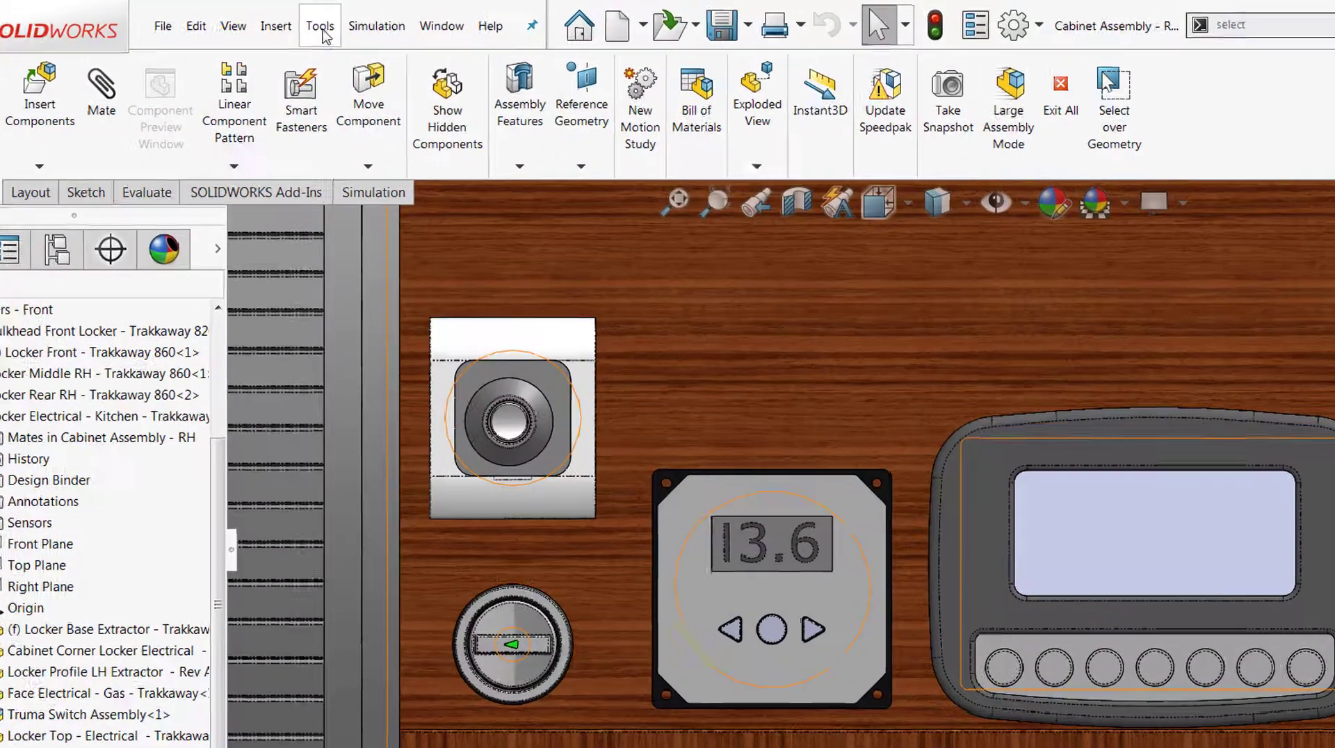
pyautogui.click(310, 20)
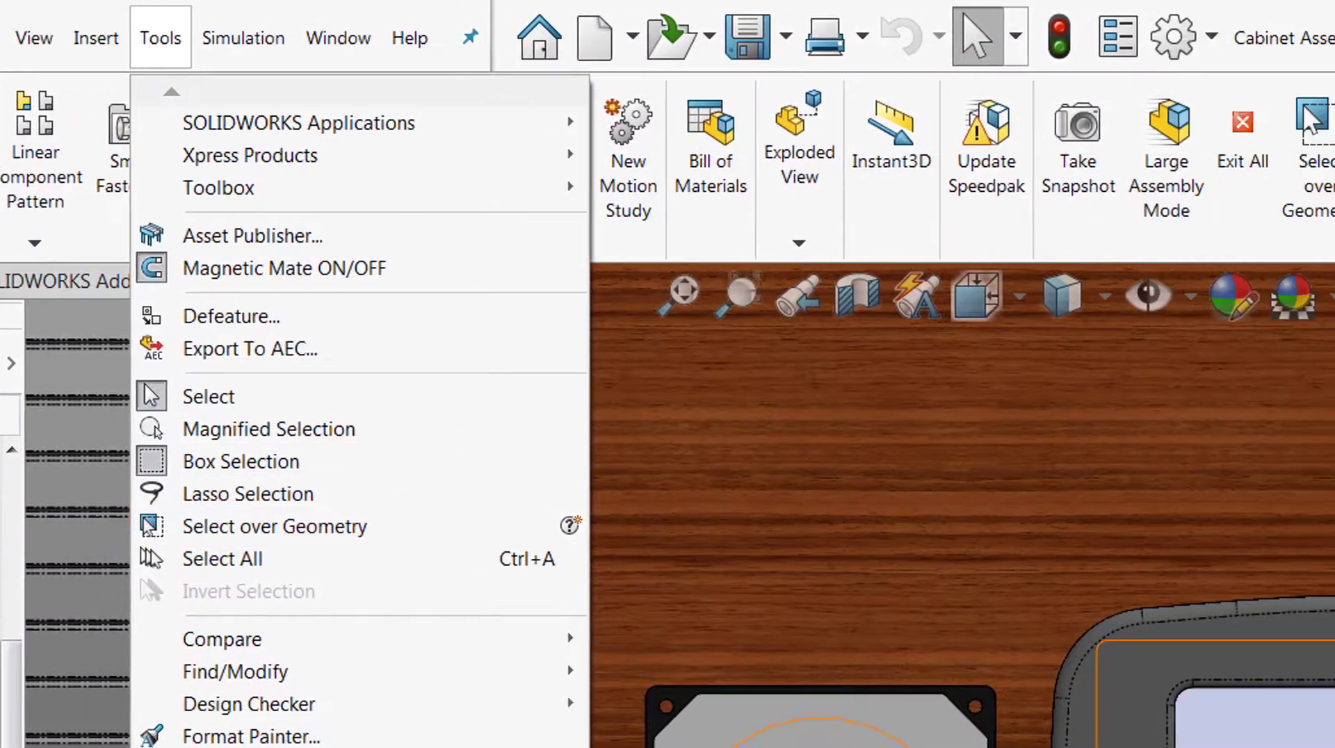
pyautogui.press('Escape')
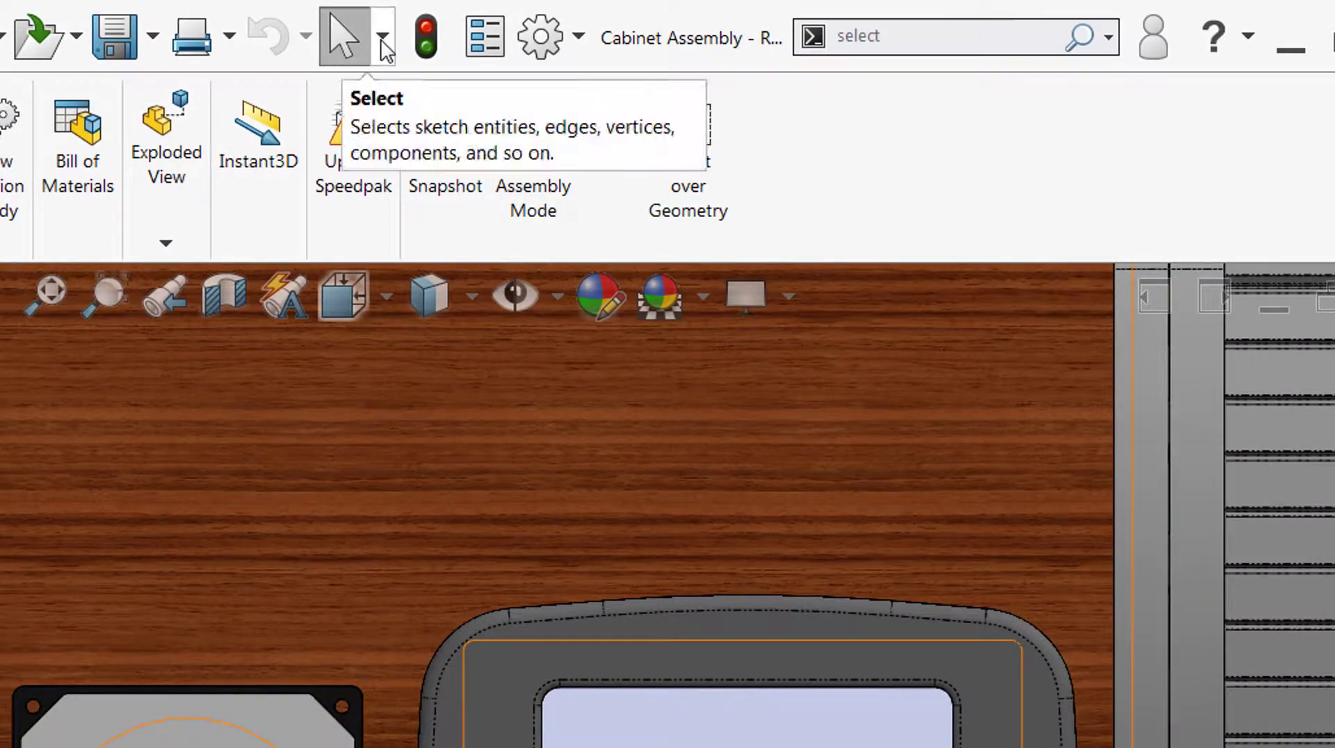
pyautogui.click(384, 43)
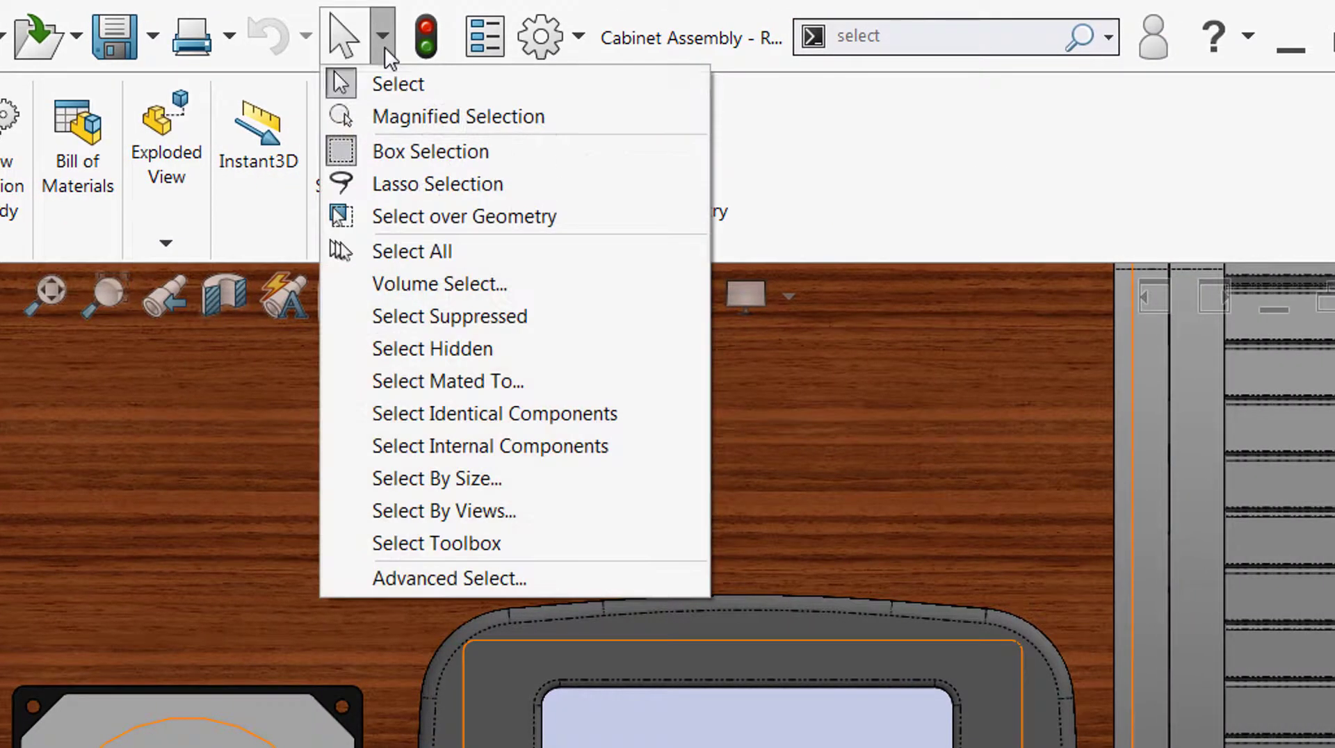
pyautogui.click(410, 220)
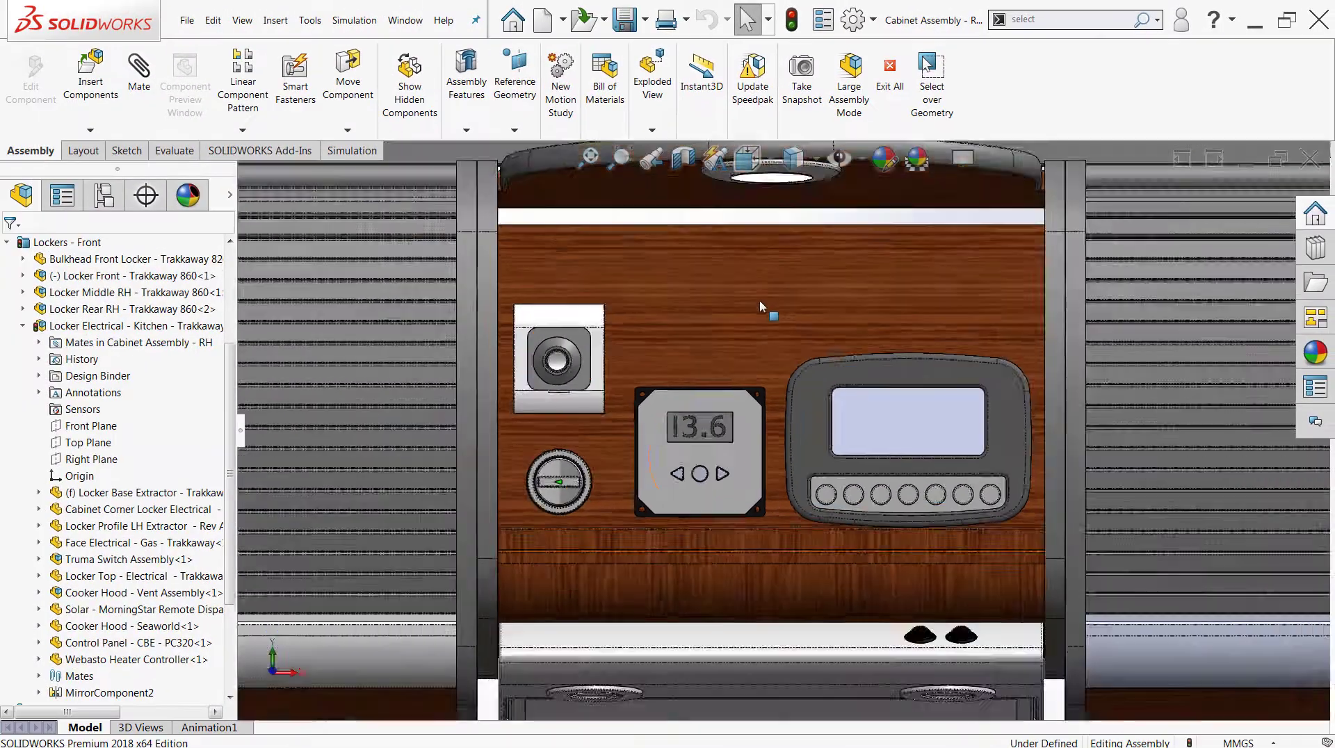
pyautogui.scroll(3, 760, 306)
pyautogui.scroll(-5, 709, 327)
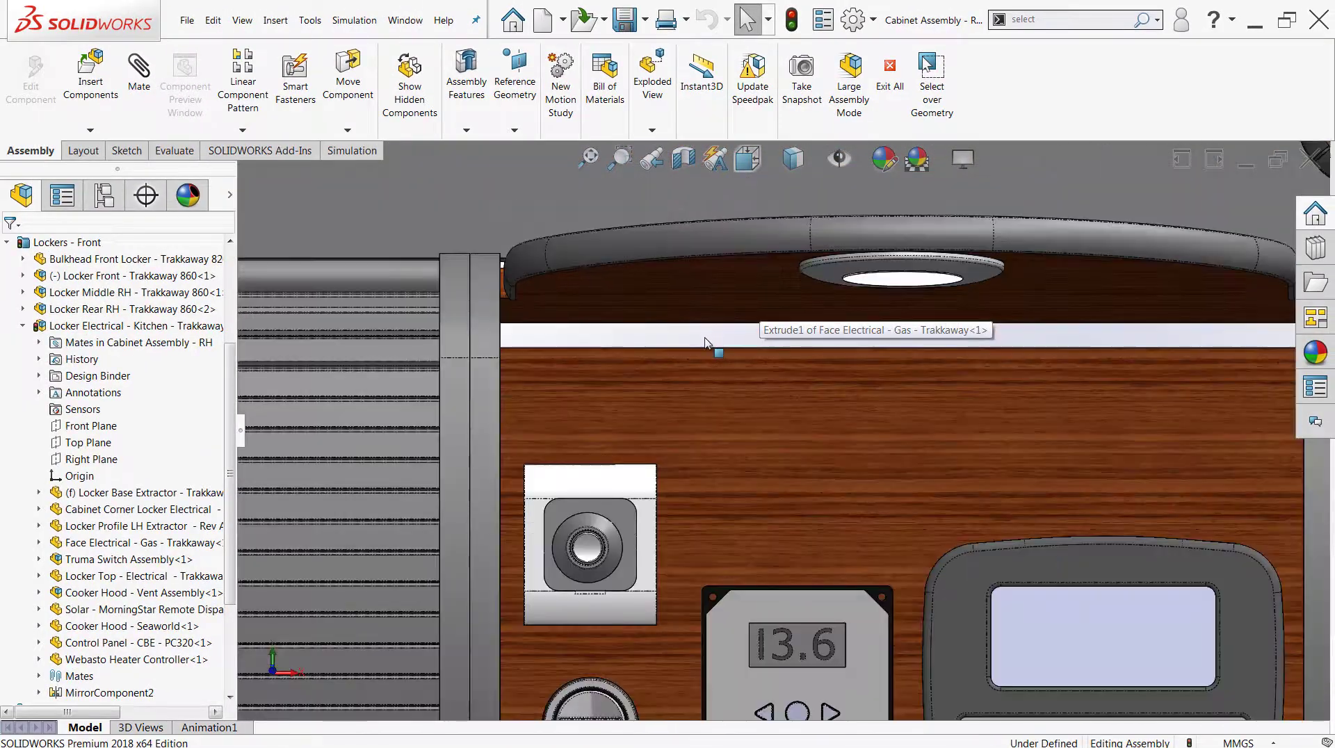
pyautogui.rightClick(704, 338)
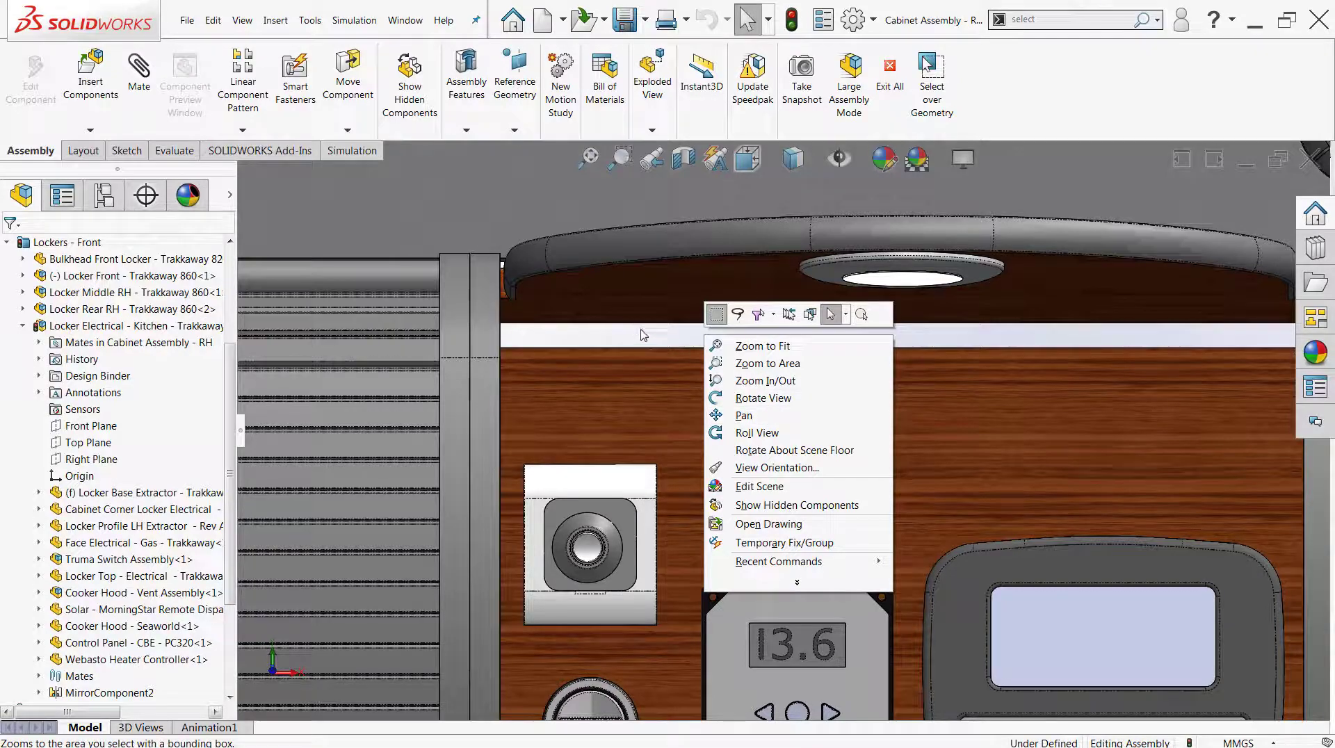
pyautogui.click(743, 415)
pyautogui.scroll(4, 713, 353)
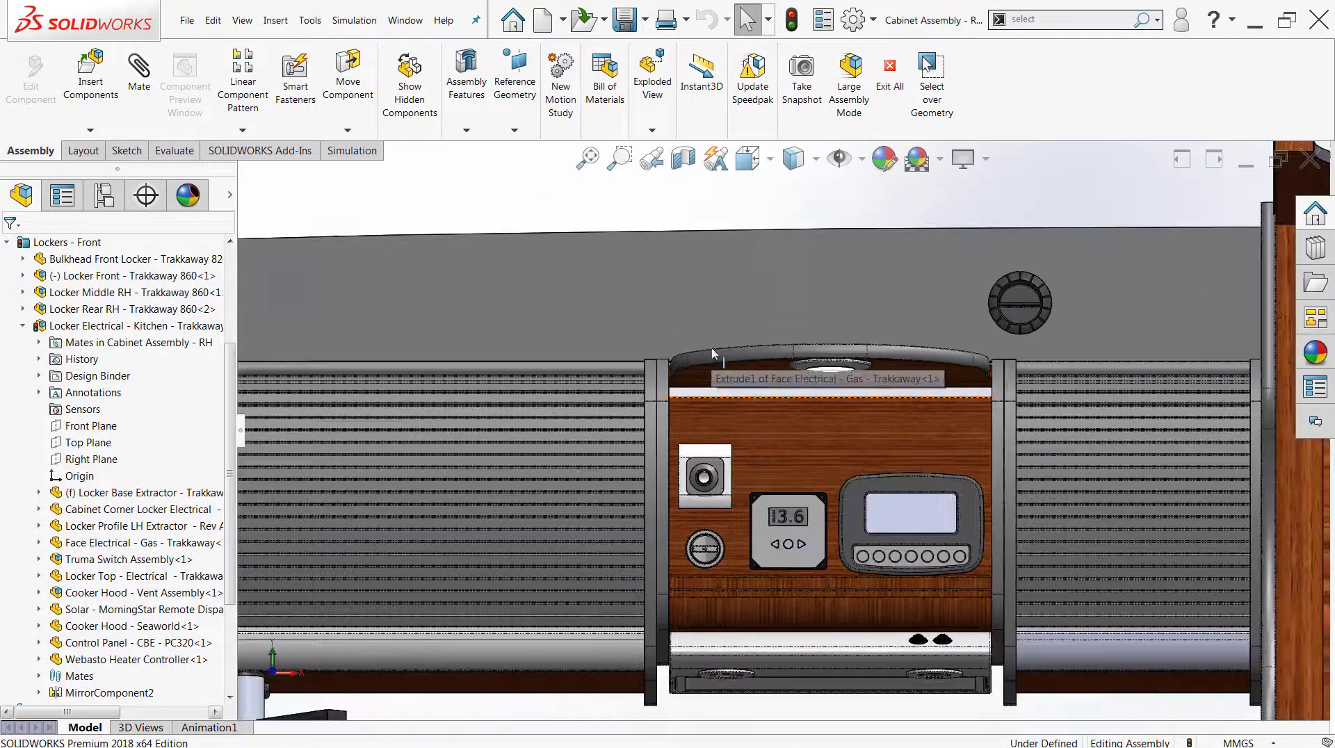
pyautogui.rightClick(736, 204)
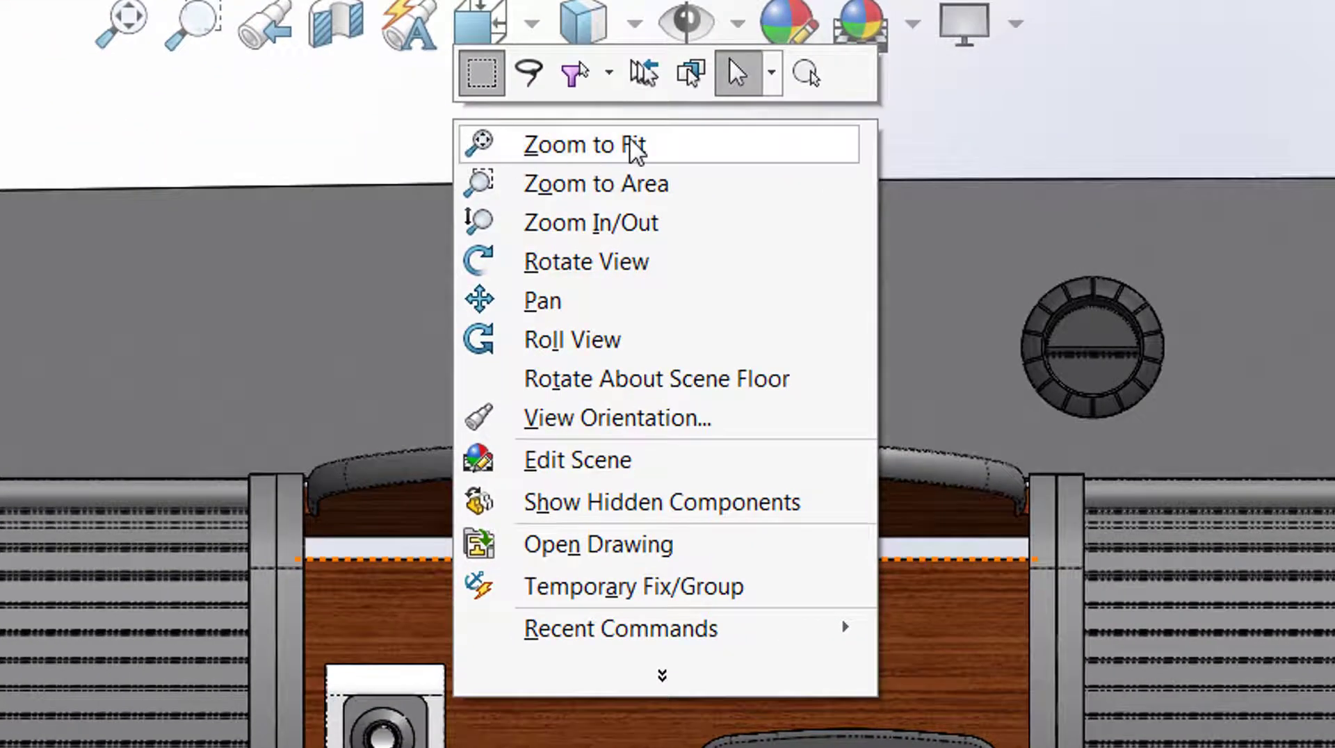
pyautogui.click(780, 81)
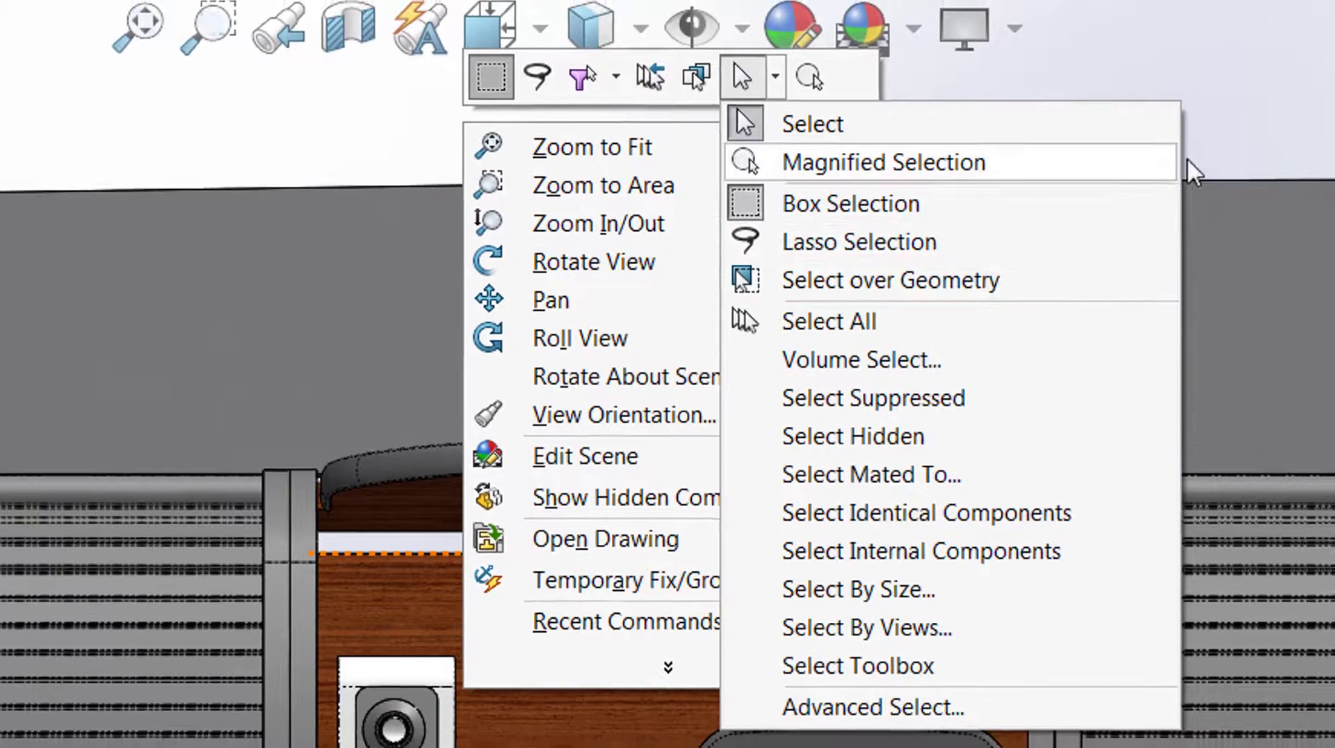
pyautogui.press('Escape')
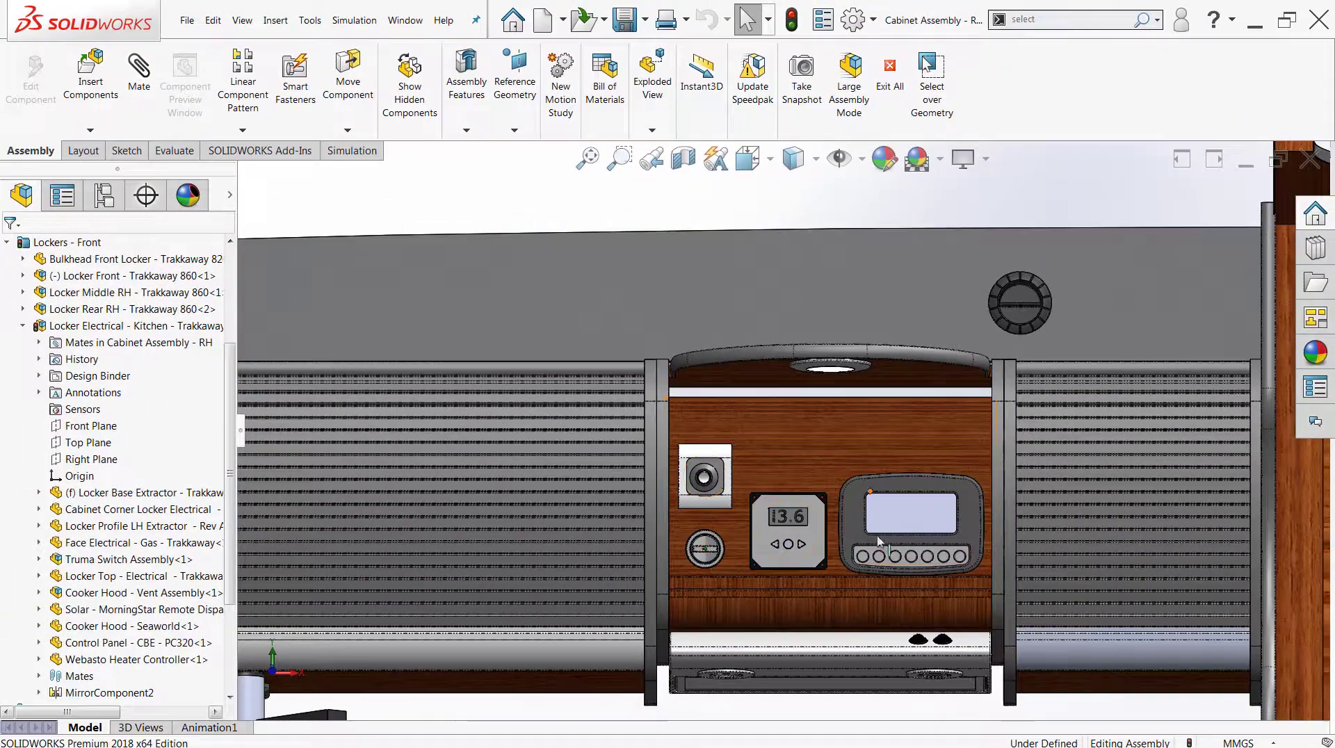
pyautogui.scroll(-5, 856, 565)
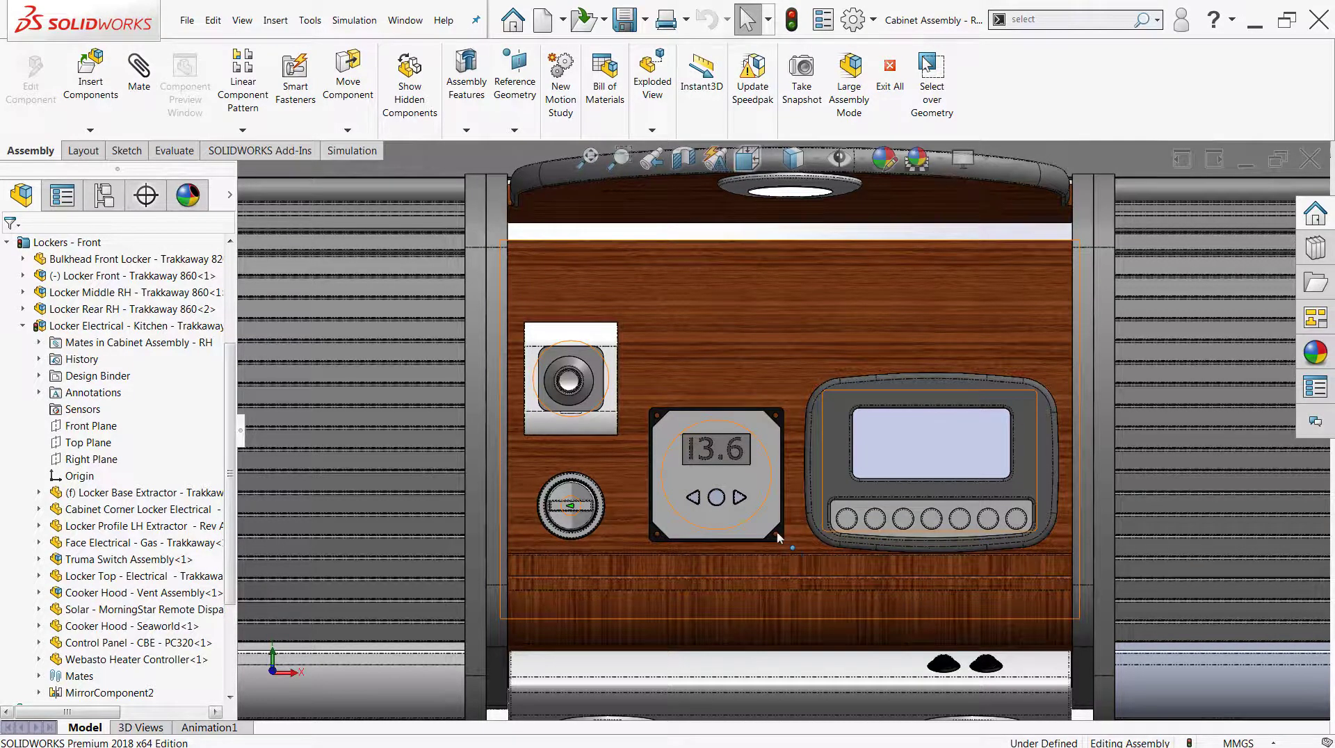
pyautogui.scroll(-1, 789, 553)
pyautogui.scroll(-1, 765, 479)
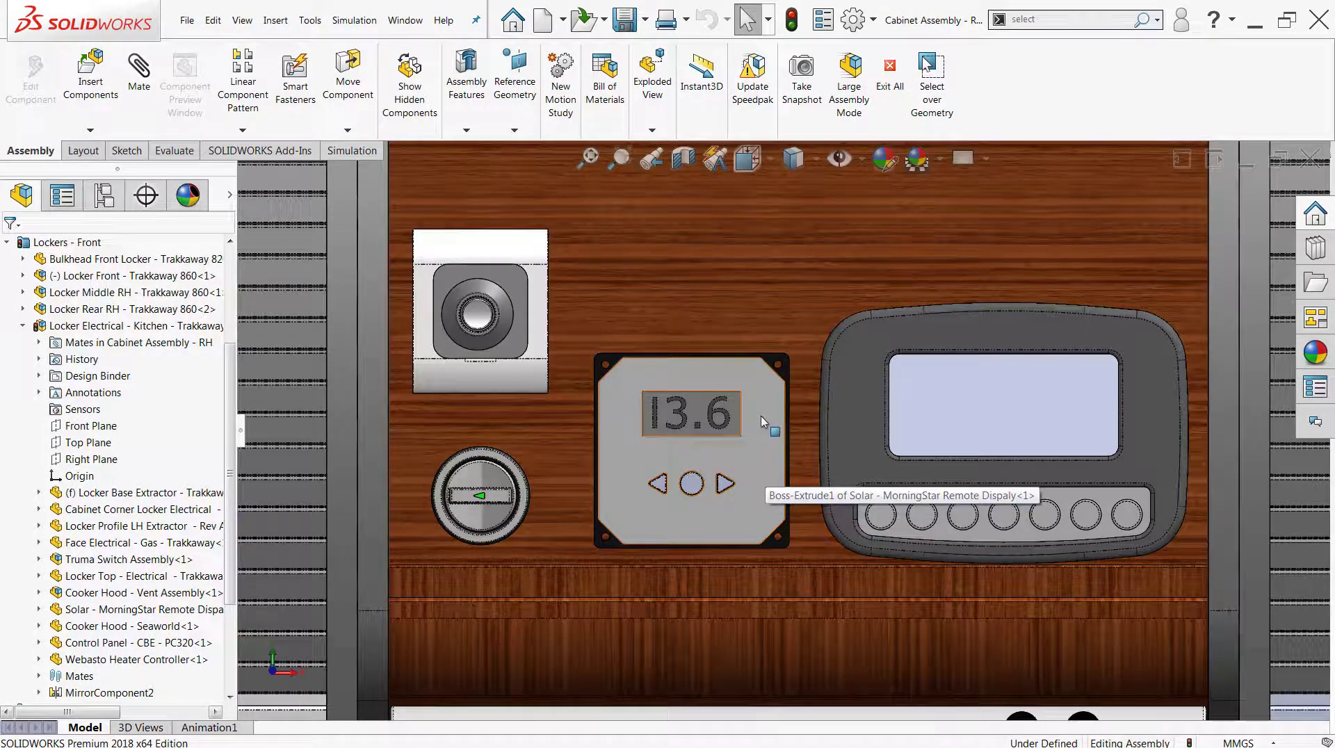
# With Select over Geometry on, box-select the two left switches and the CBE PC320 control panel display
pyautogui.click(768, 20)
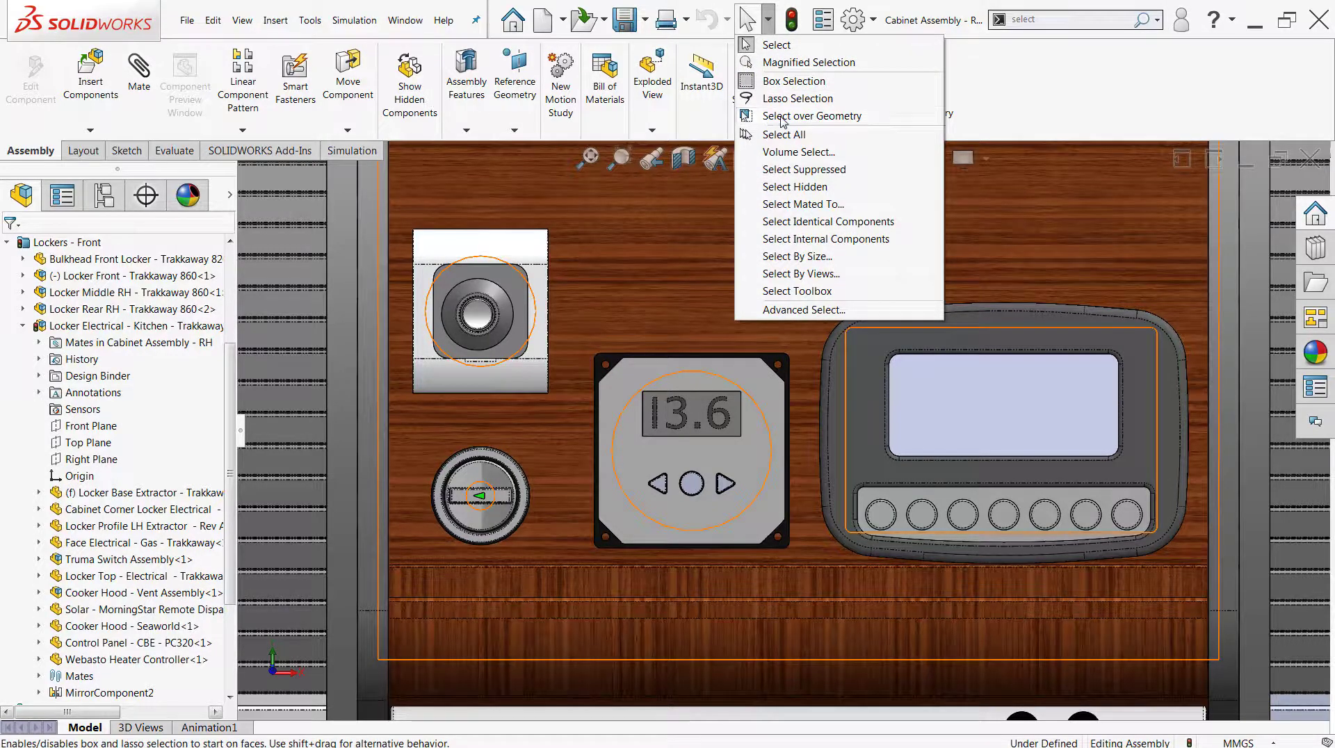
pyautogui.click(807, 116)
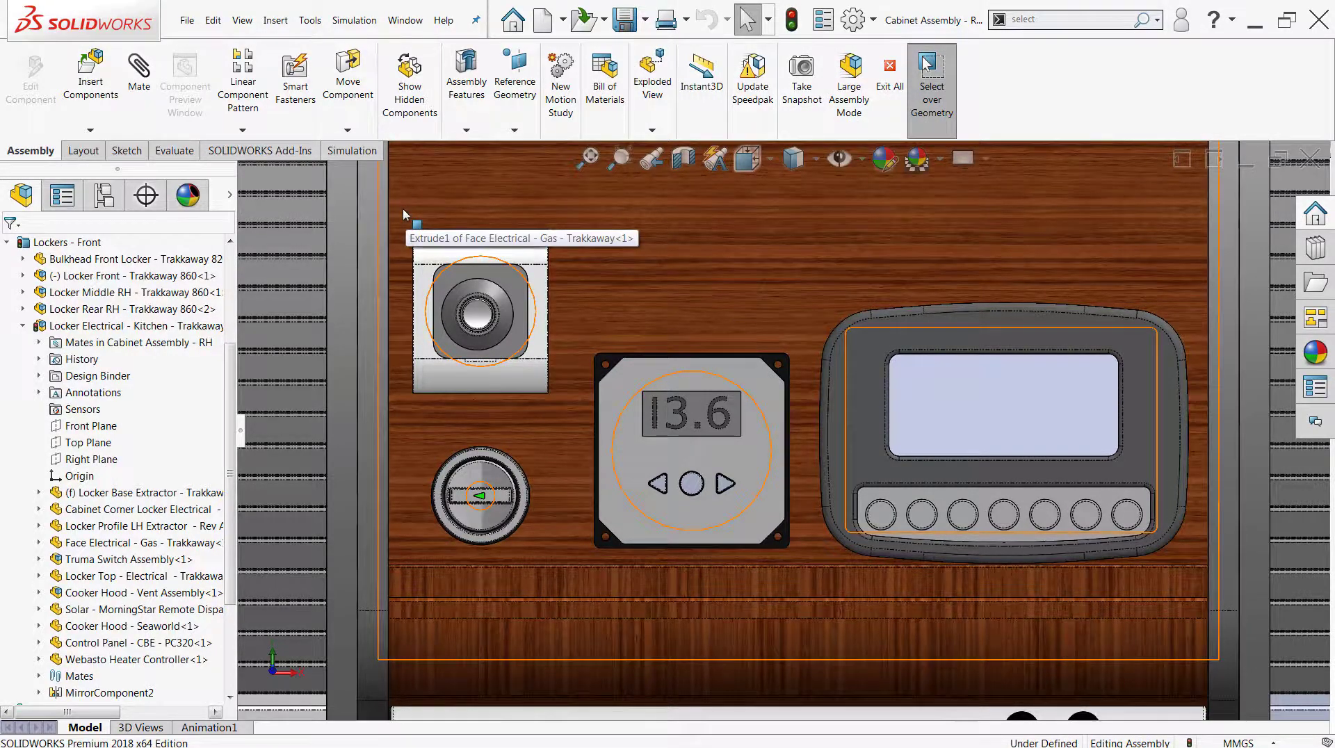
pyautogui.moveTo(402, 208); pyautogui.dragTo(580, 566)
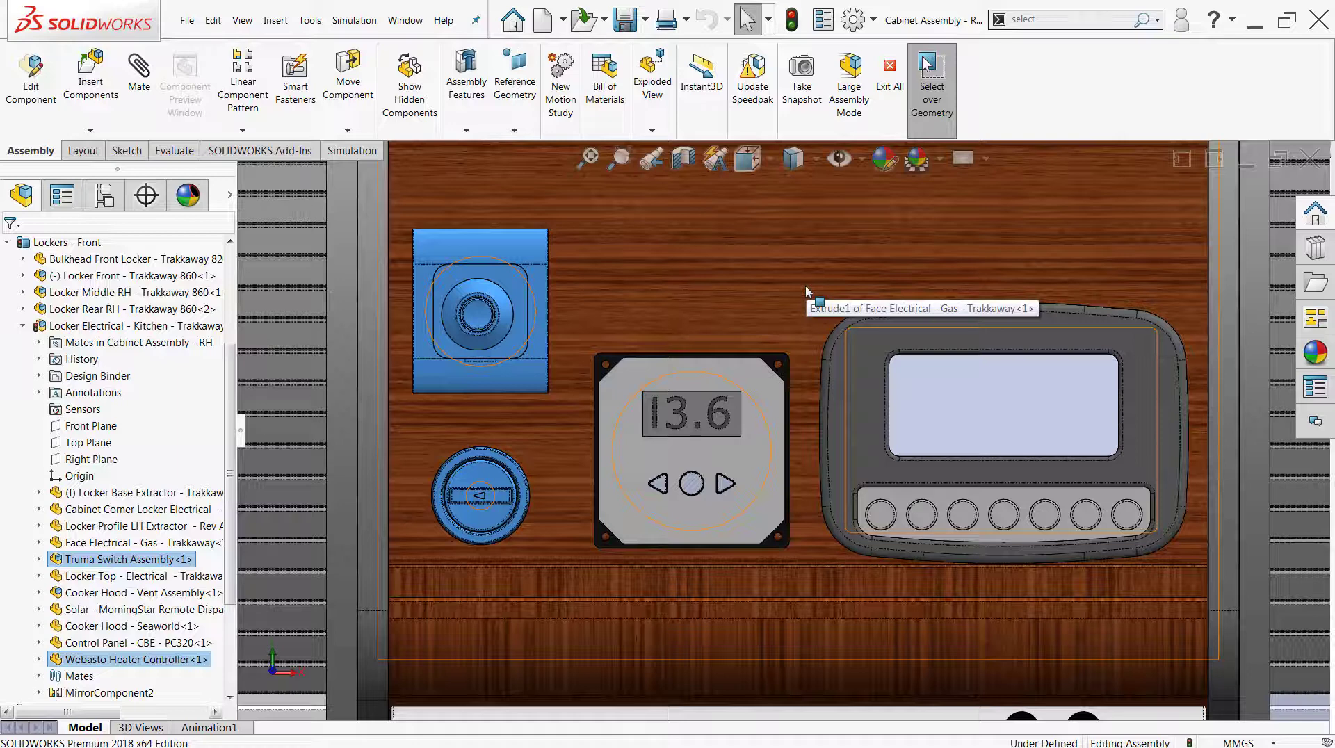
pyautogui.moveTo(805, 286); pyautogui.dragTo(1204, 590)
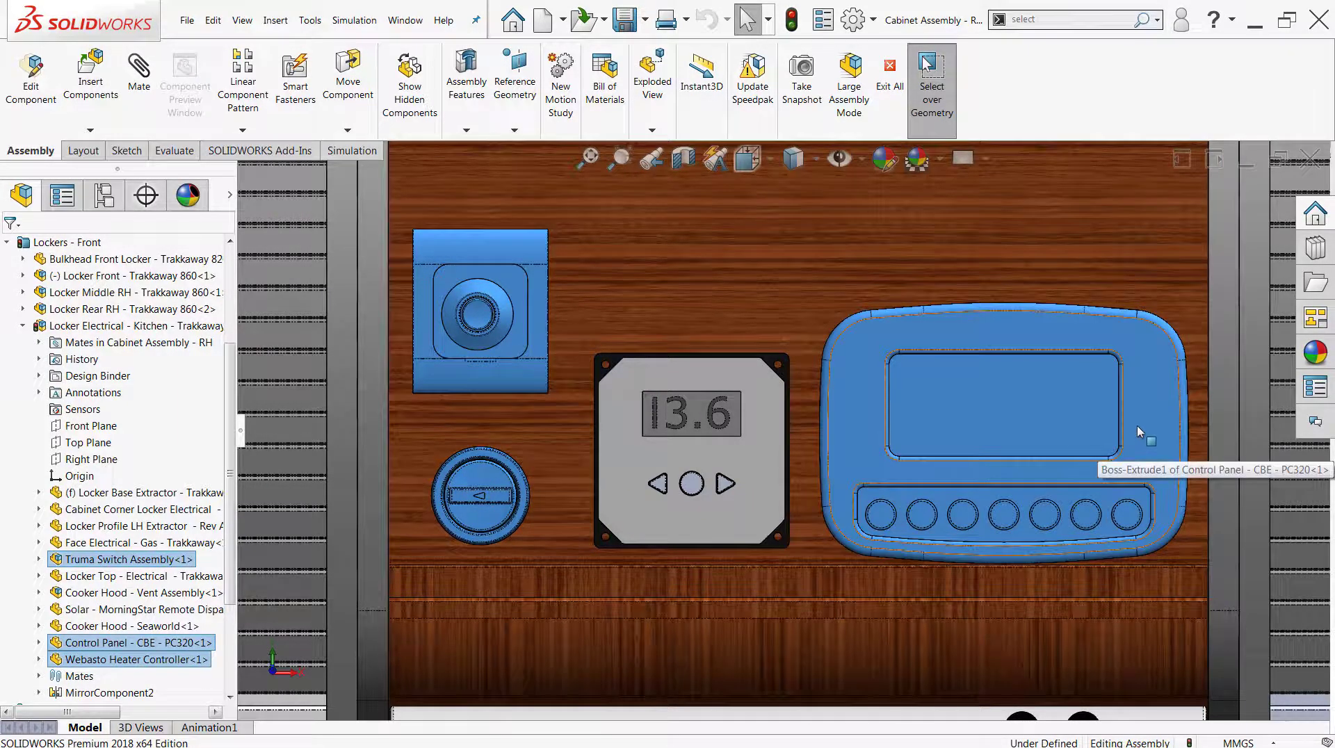
# Hide the selected Truma switch, Webasto heater controller and CBE control panel from the context menu
pyautogui.rightClick(1142, 386)
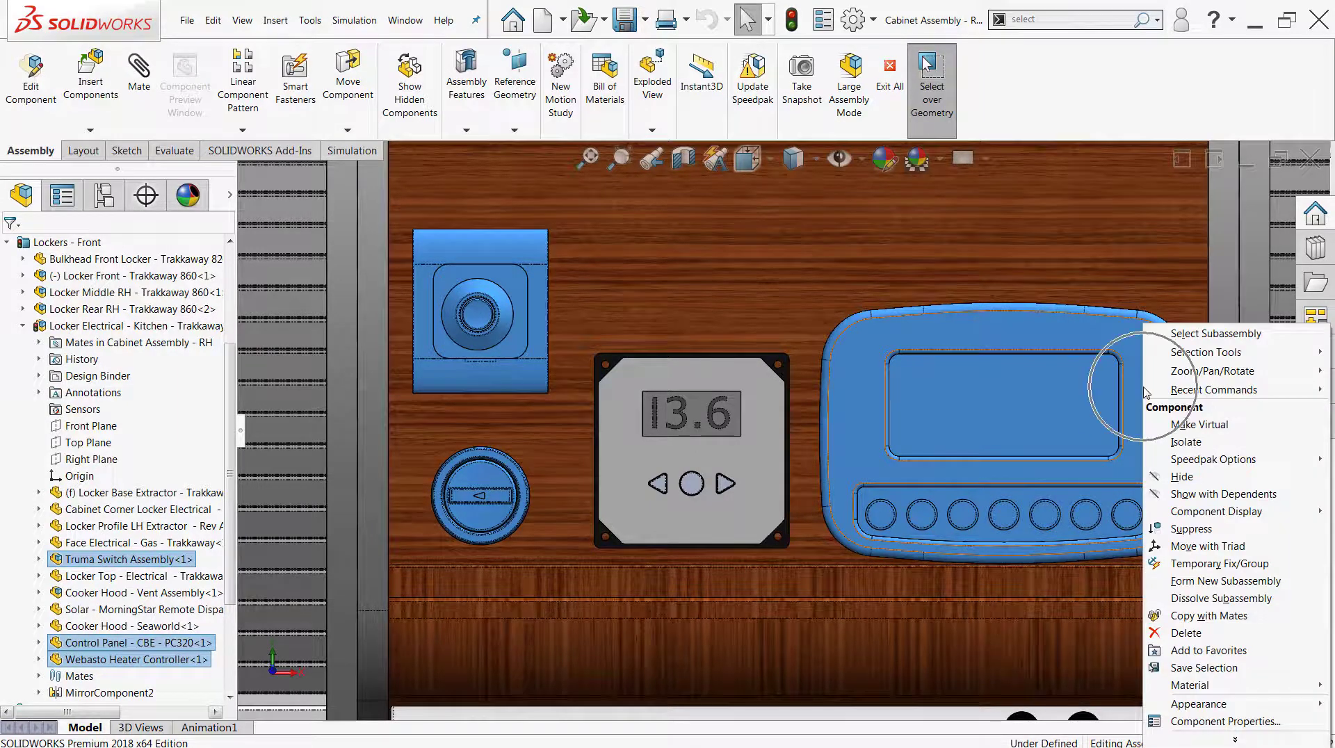
pyautogui.click(1196, 478)
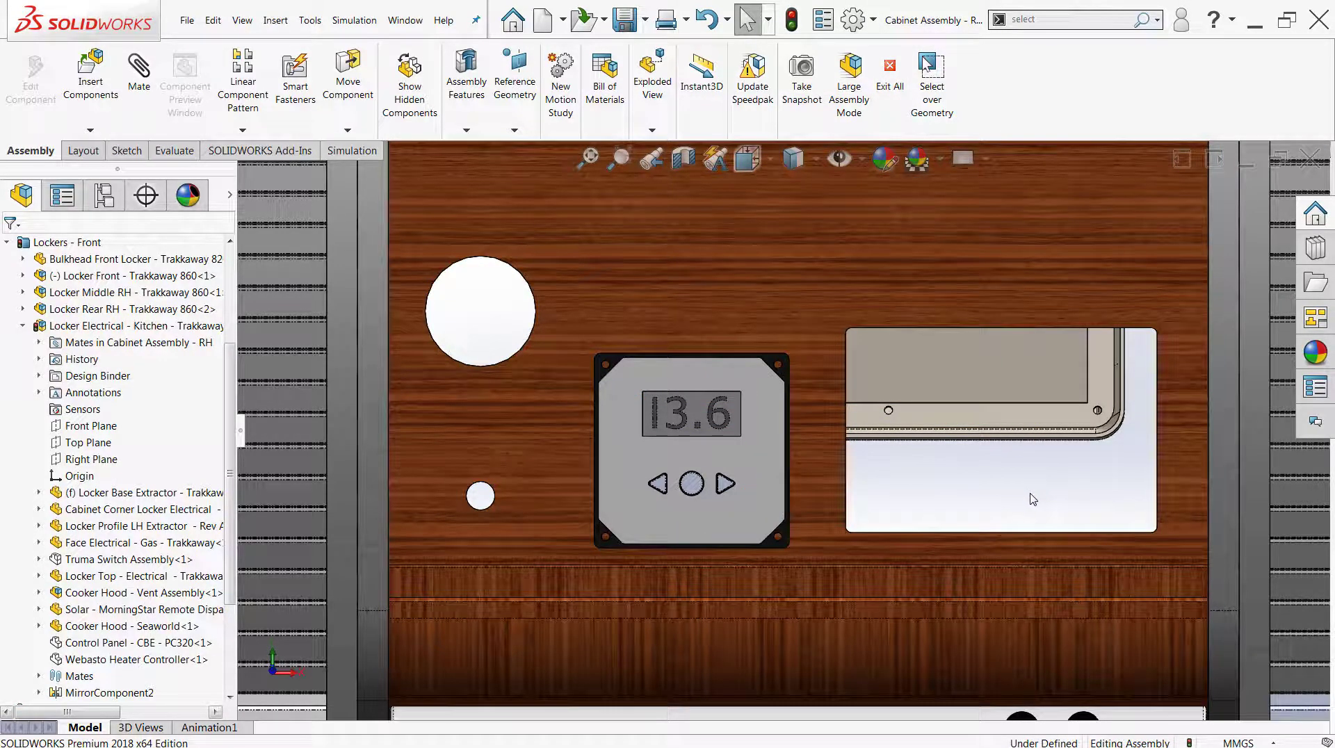
# Zoom out, orbit and pan to an angled view, then zoom to fit the whole cabinet
pyautogui.scroll(5, 1005, 477)
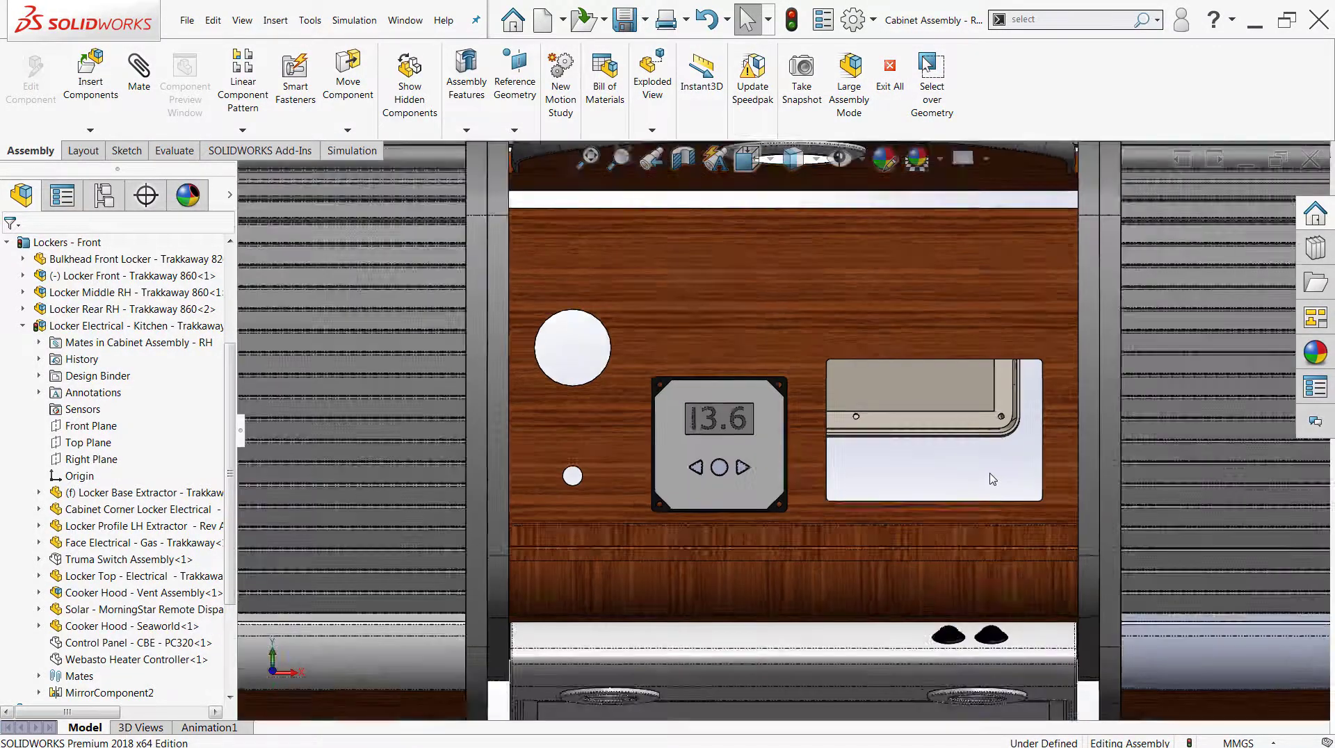
pyautogui.scroll(6, 977, 469)
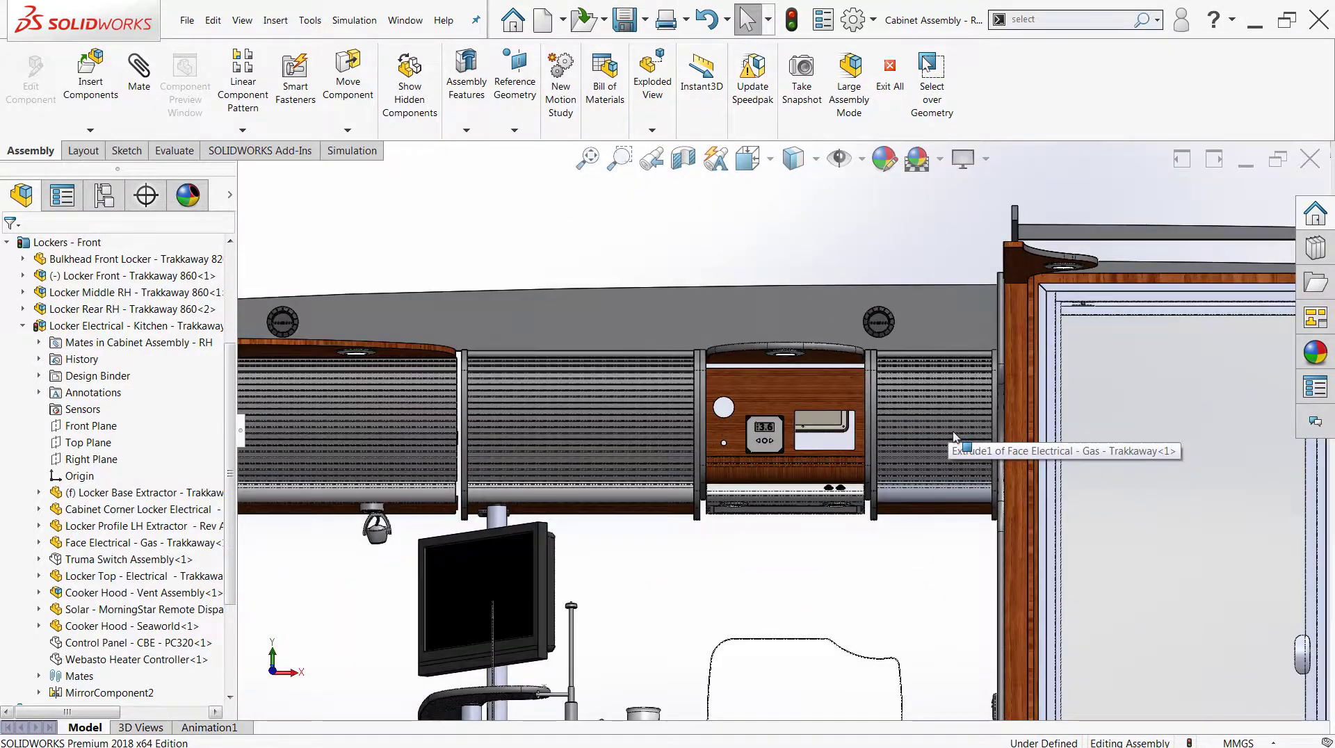
pyautogui.scroll(5, 972, 495)
pyautogui.moveTo(974, 495); pyautogui.dragTo(1035, 554, button='middle')
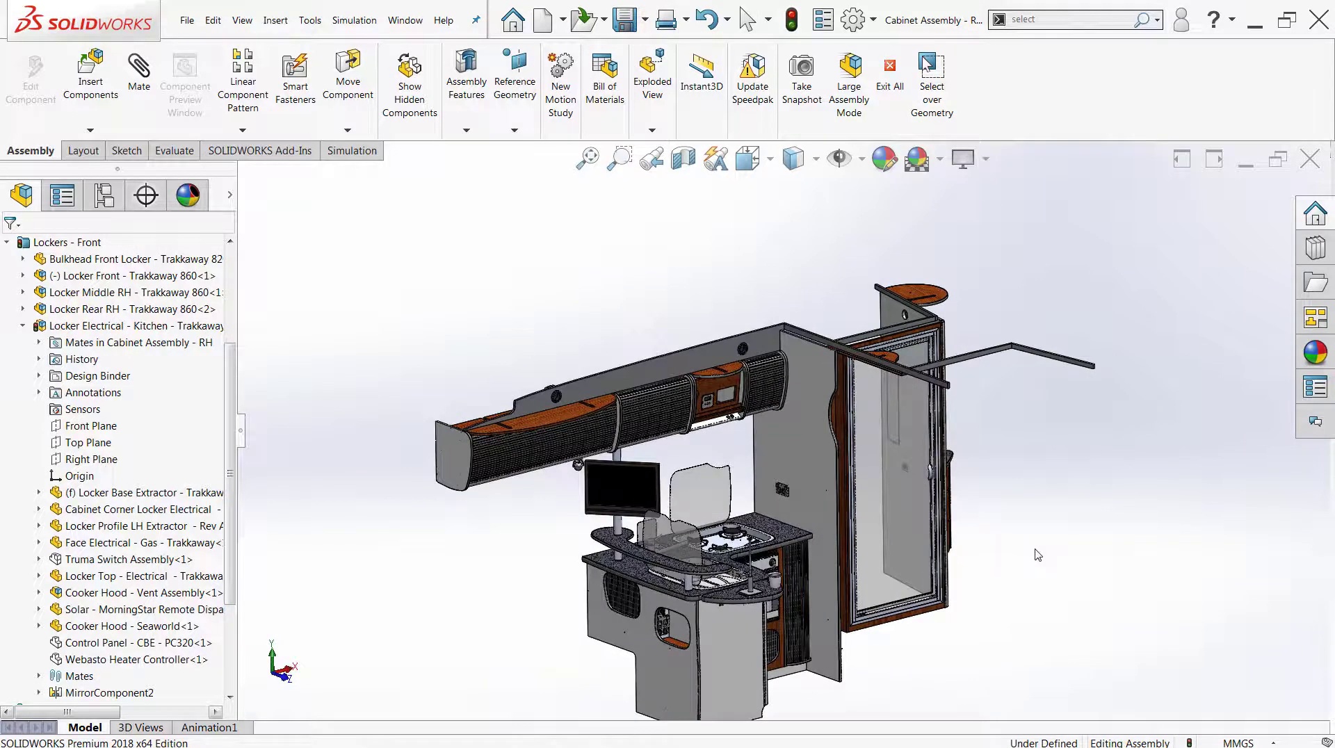
pyautogui.moveTo(928, 575); pyautogui.dragTo(862, 615, button='middle')
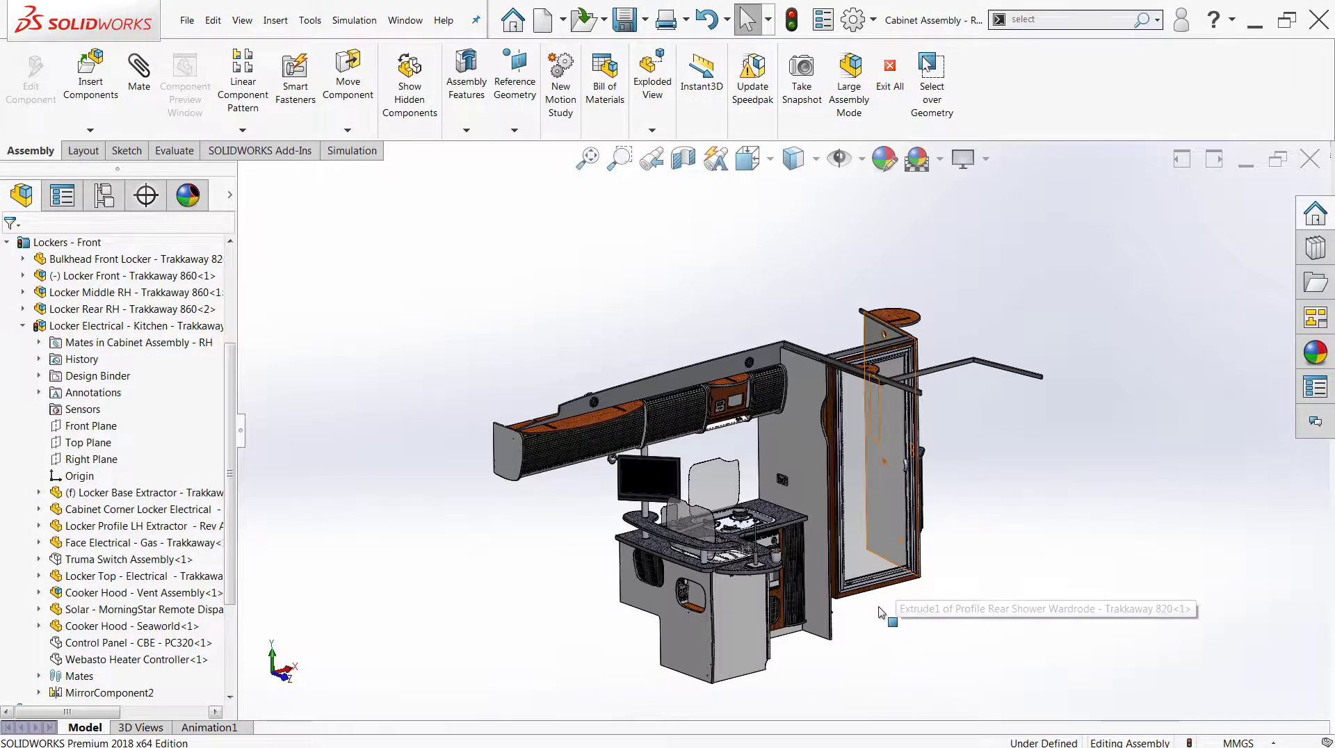
pyautogui.scroll(-2, 869, 616)
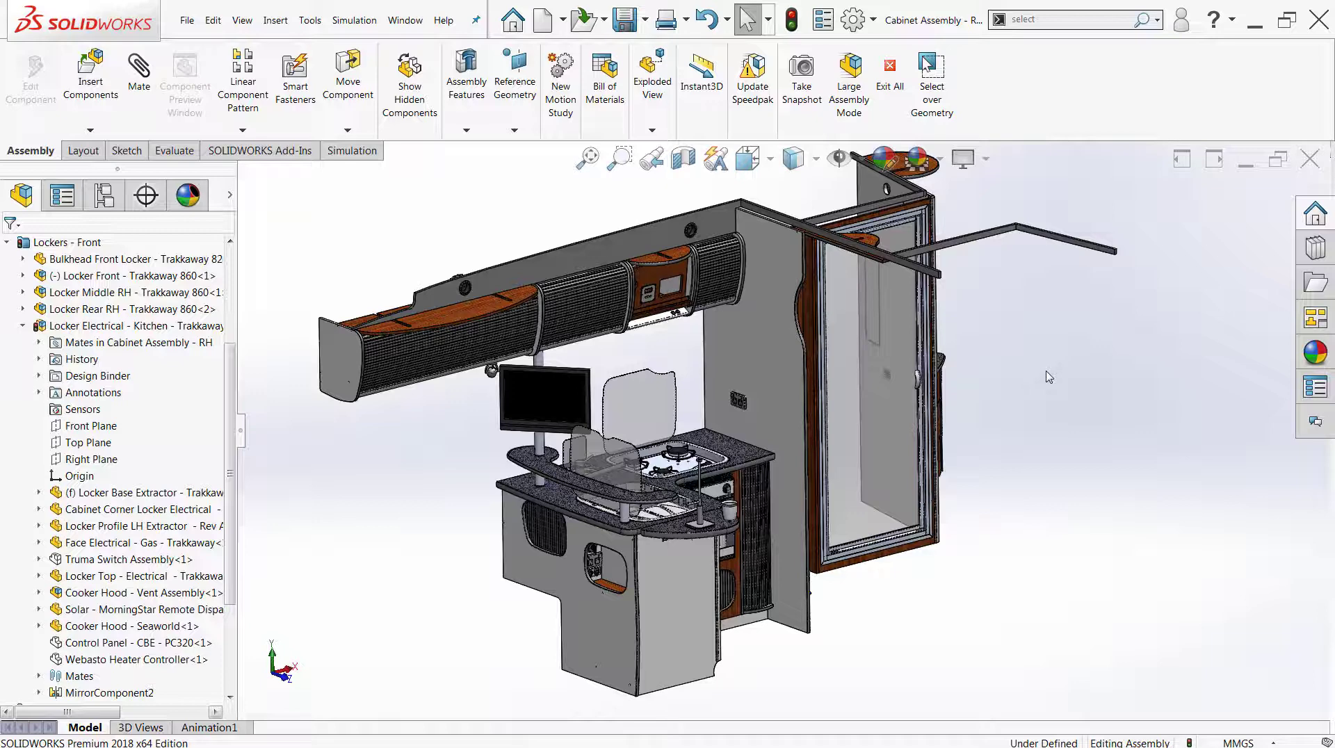
pyautogui.press('f')
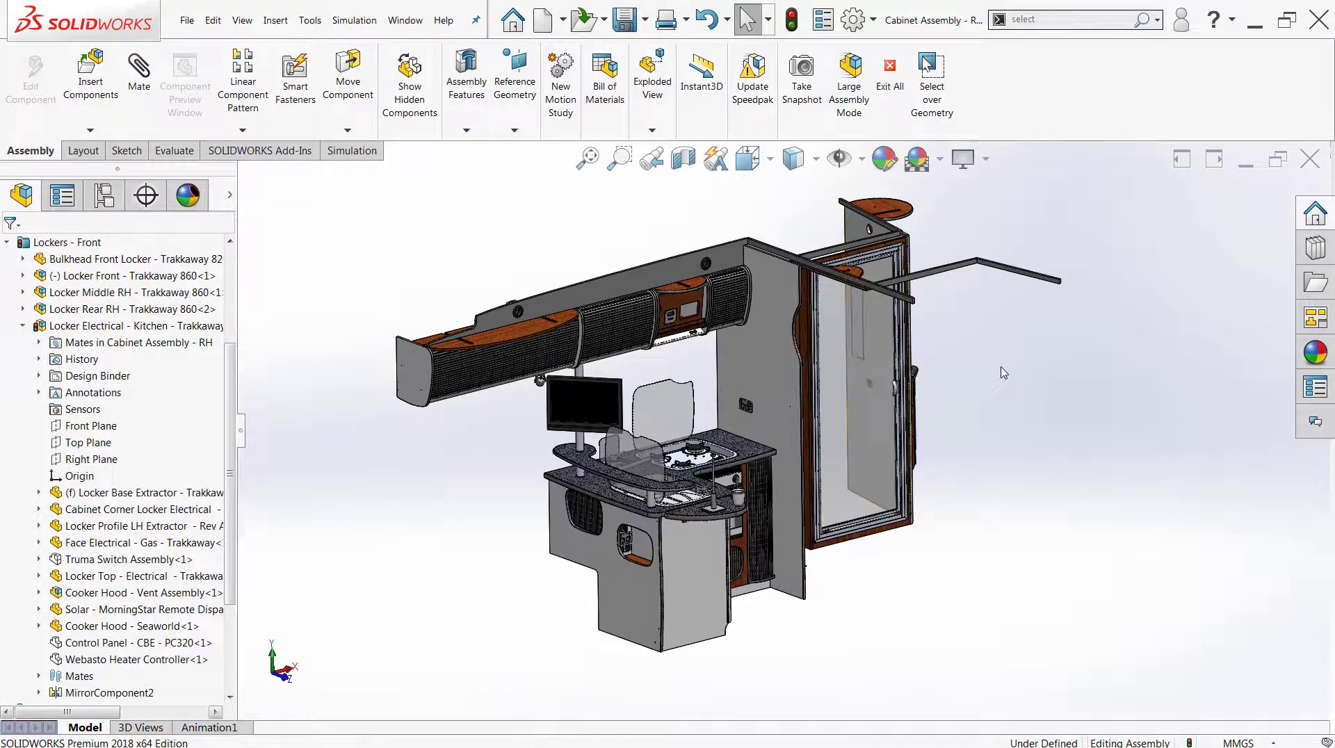